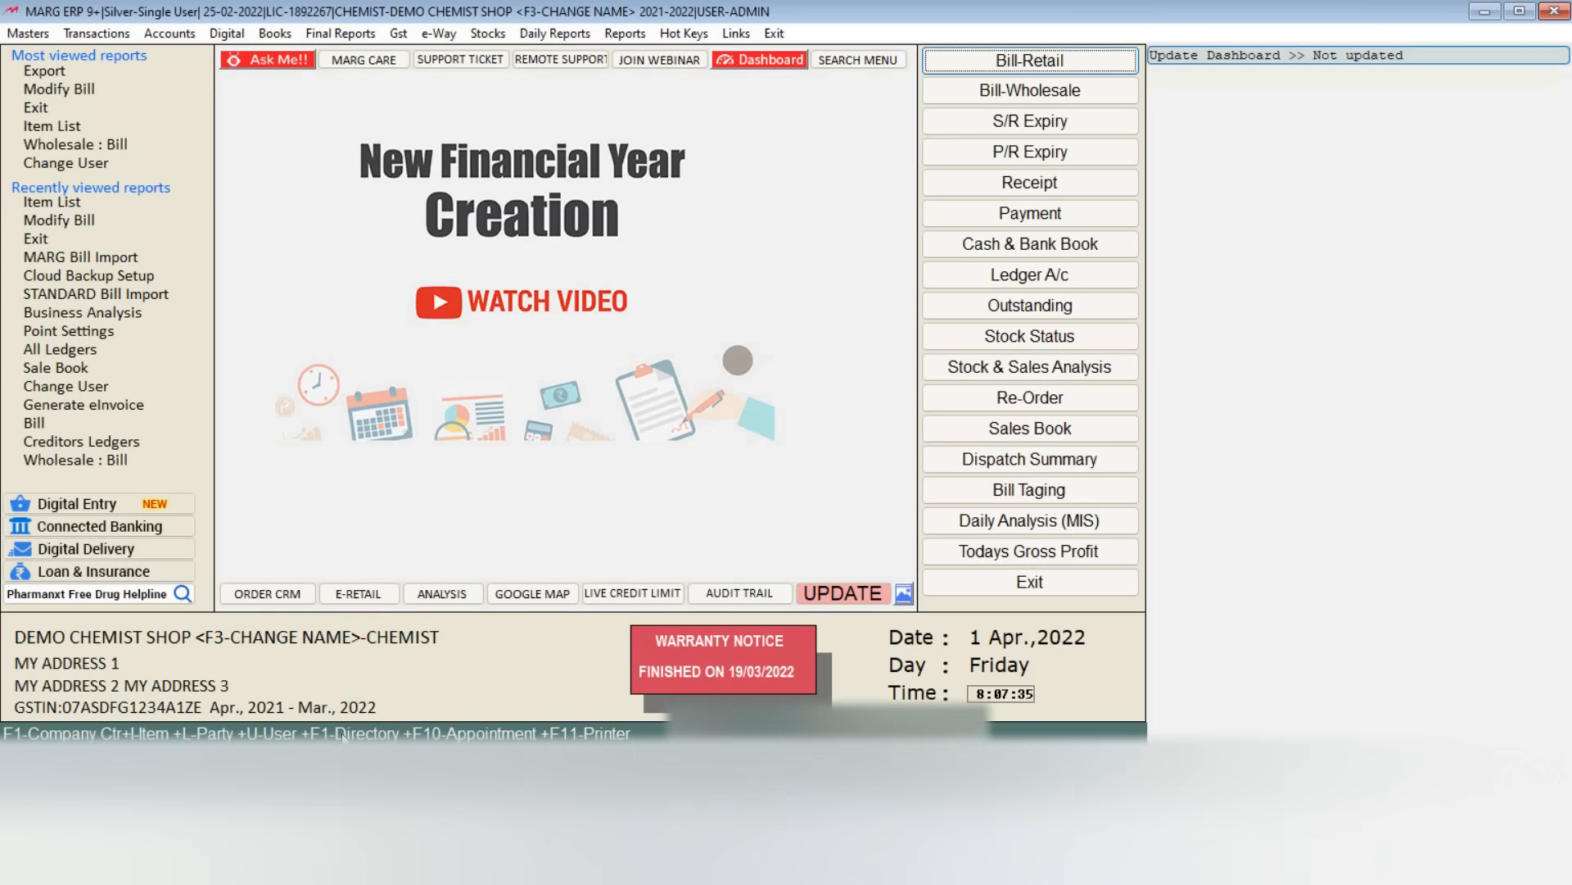
Step: Browse the item list of the 2021-2022 financial year and close it
click(768, 36)
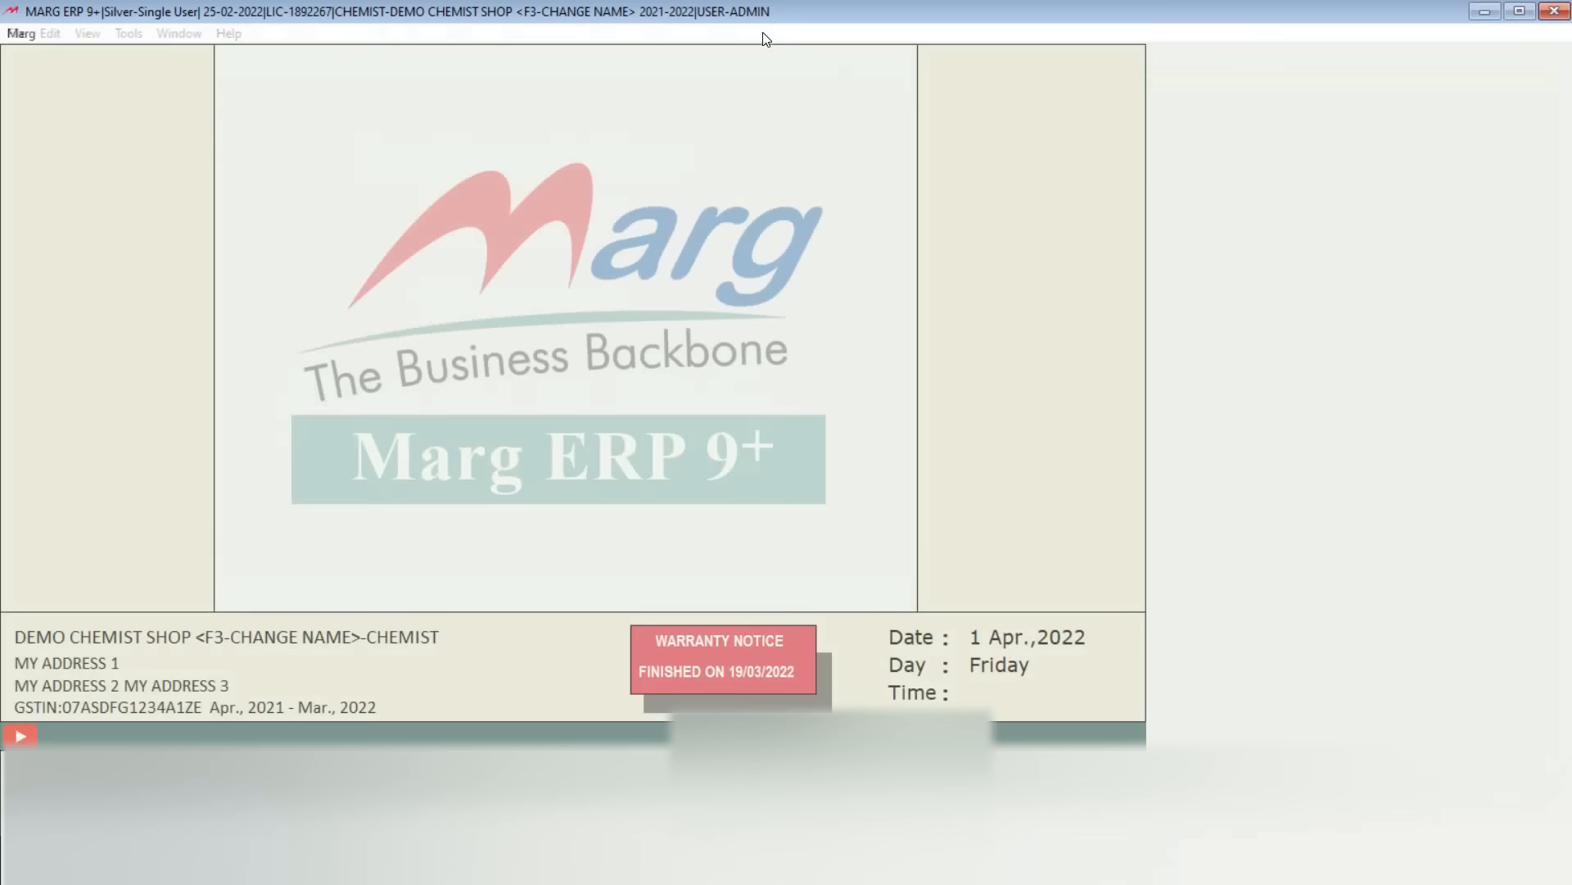
key(Down)
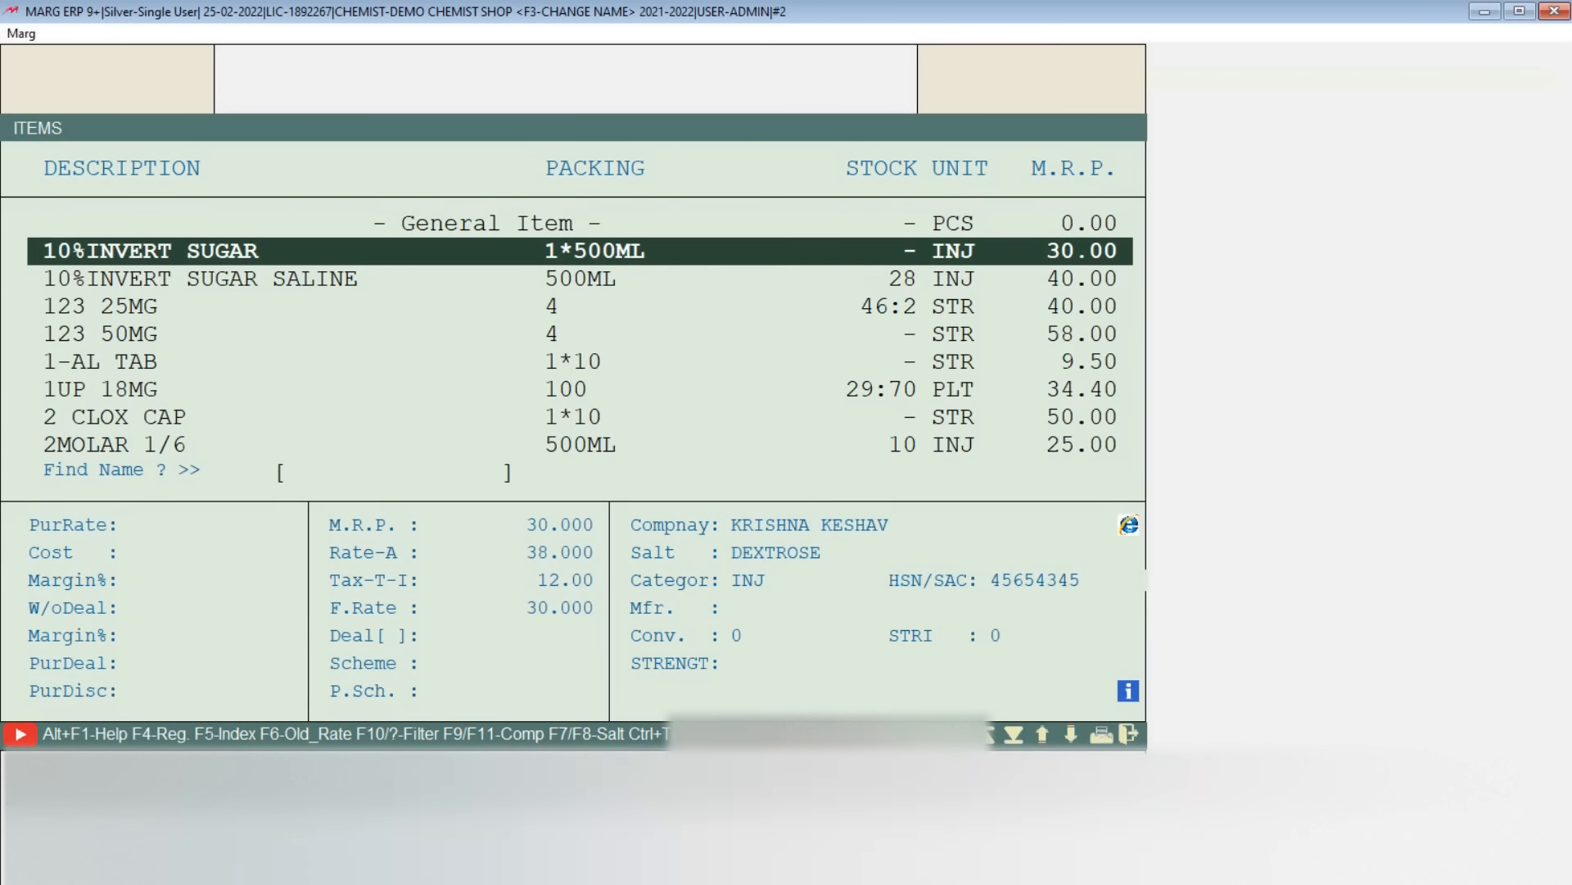
key(Down)
key(Down)
key(Down)
key(Down)
key(Down)
key(Down)
key(Down)
key(Down)
key(Down)
key(Down)
key(Down)
key(Down)
key(Down)
key(Down)
key(Down)
key(Down)
key(Down)
key(Down)
key(Down)
key(Down)
key(Escape)
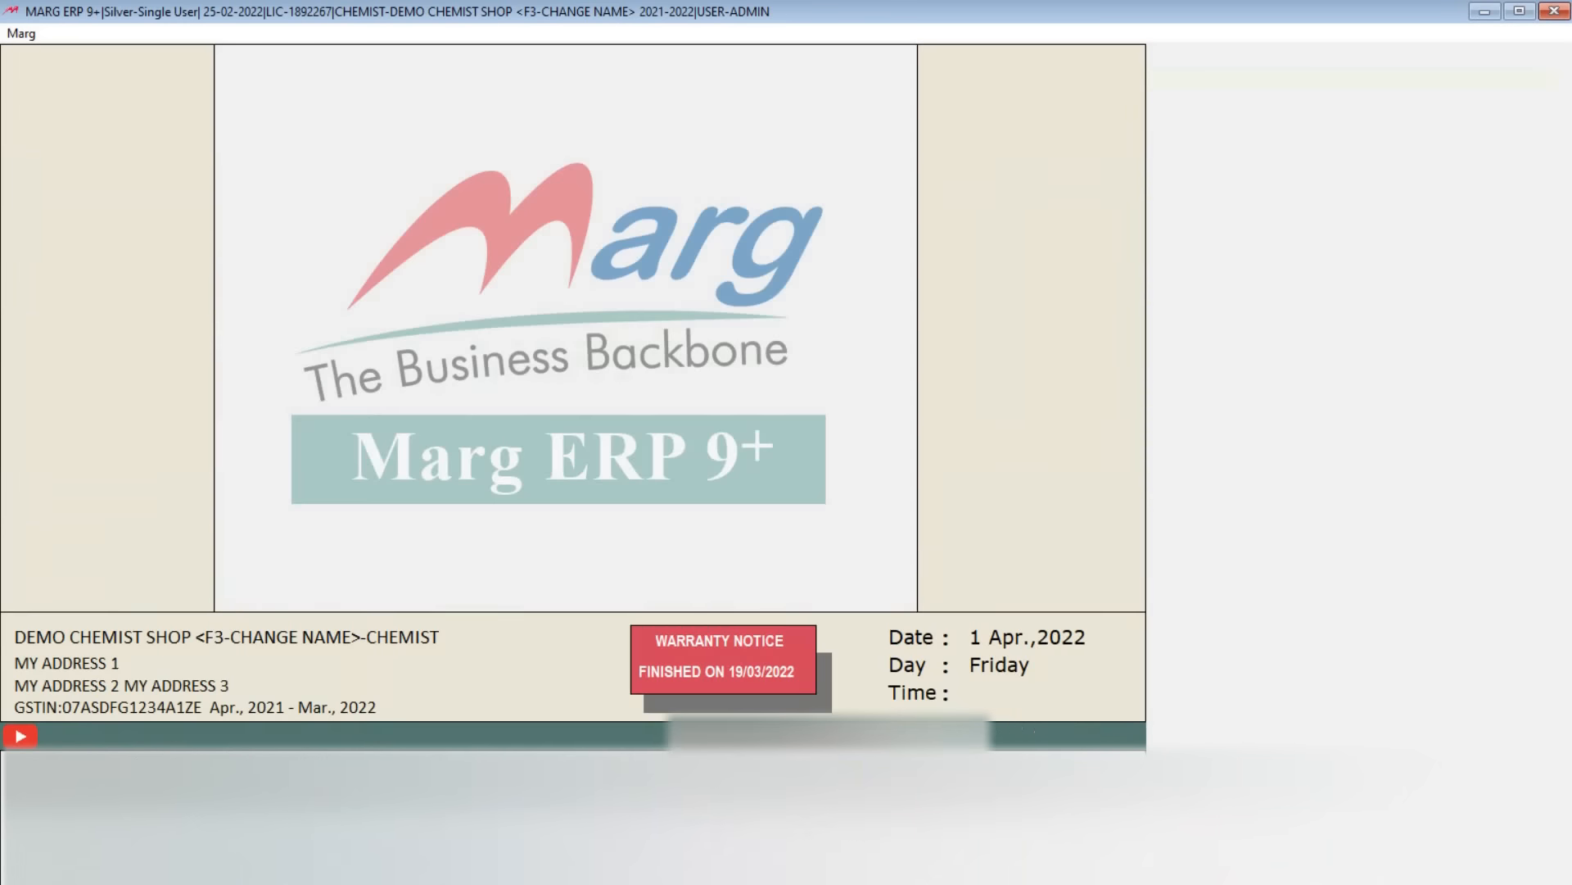
Step: Look through the ledger accounts of the 2021-2022 financial year and their debit and credit balances
key(ctrl+l)
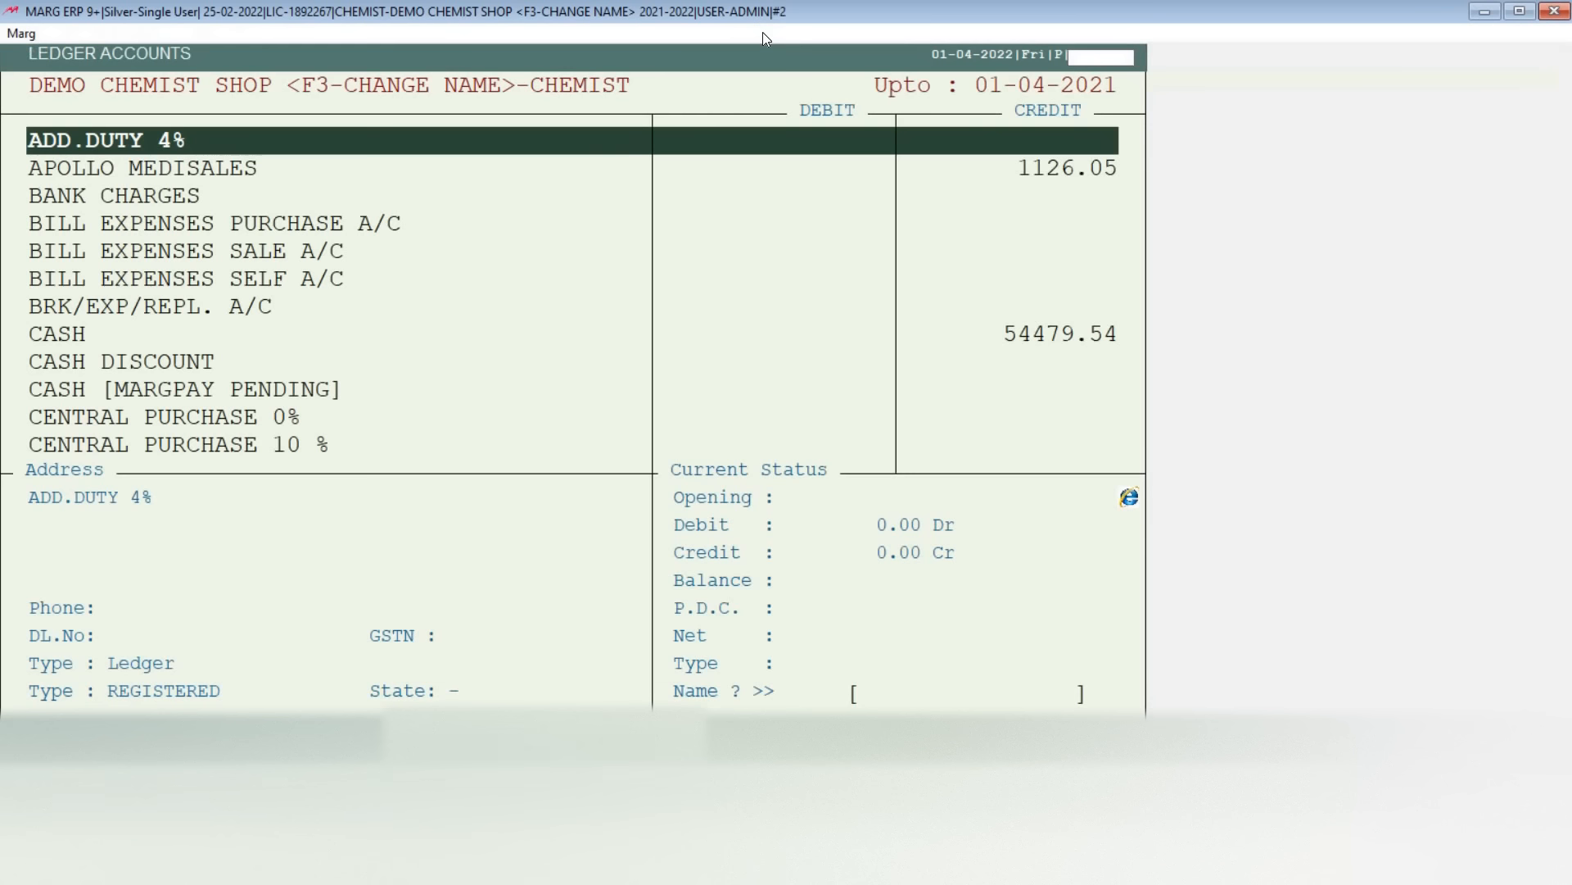
key(Down)
key(Down)
key(Down)
key(Down)
key(Down)
key(Down)
key(Down)
key(Down)
key(Down)
key(Down)
key(Down)
key(Down)
key(Down)
key(Down)
key(Down)
key(Down)
key(Down)
key(Down)
key(Down)
key(Down)
key(Down)
key(Down)
key(Down)
key(Down)
key(Down)
key(Down)
key(Down)
key(Down)
key(Down)
key(Down)
key(Down)
key(Down)
key(Down)
key(Down)
key(Down)
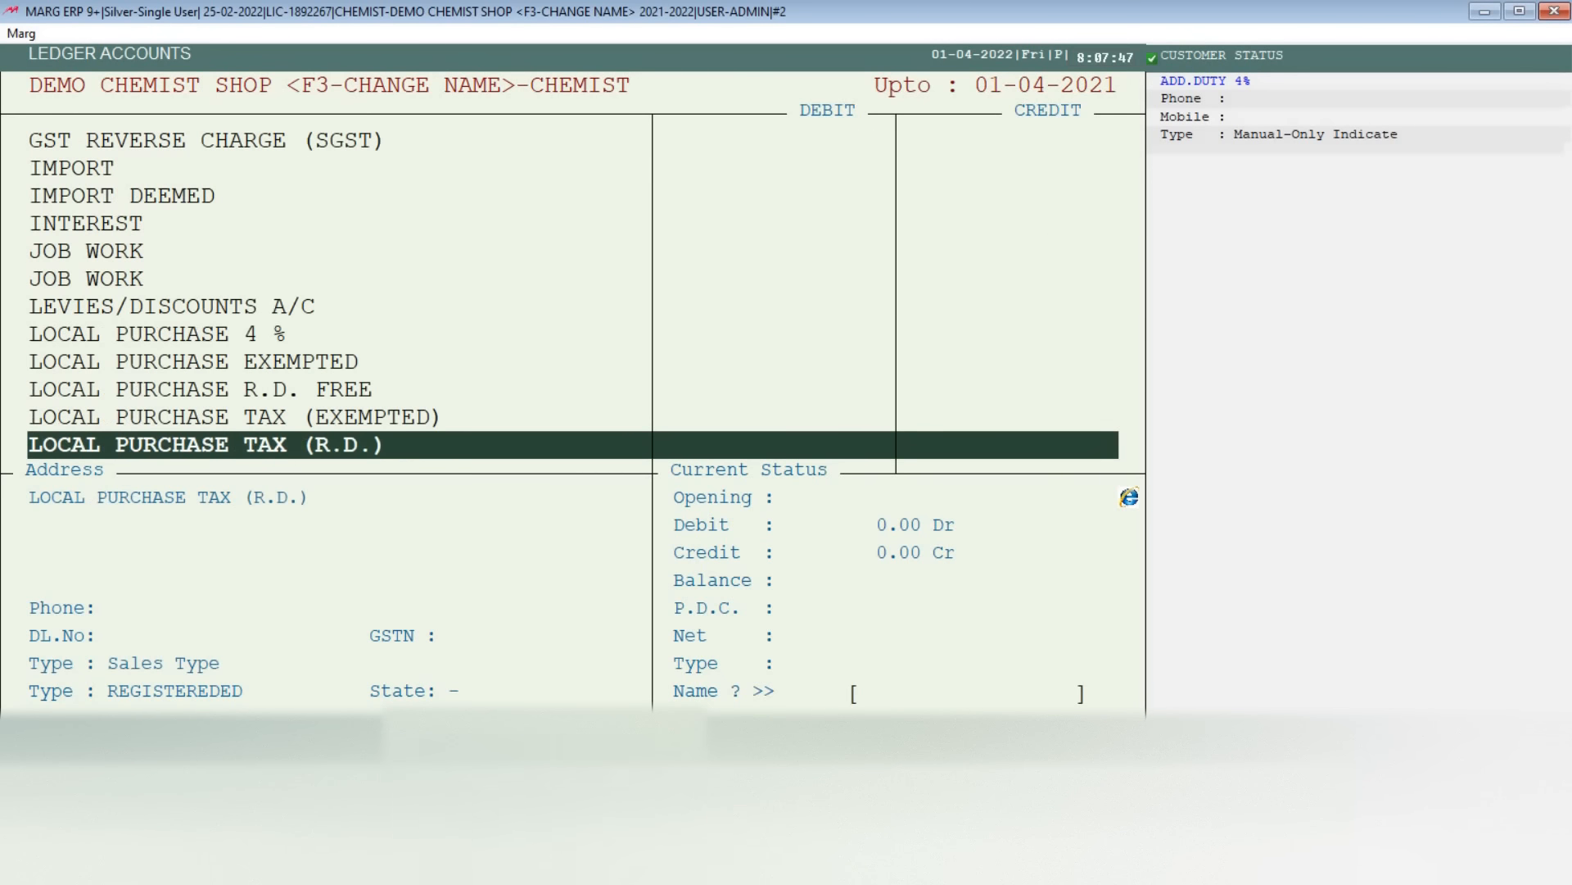
key(Escape)
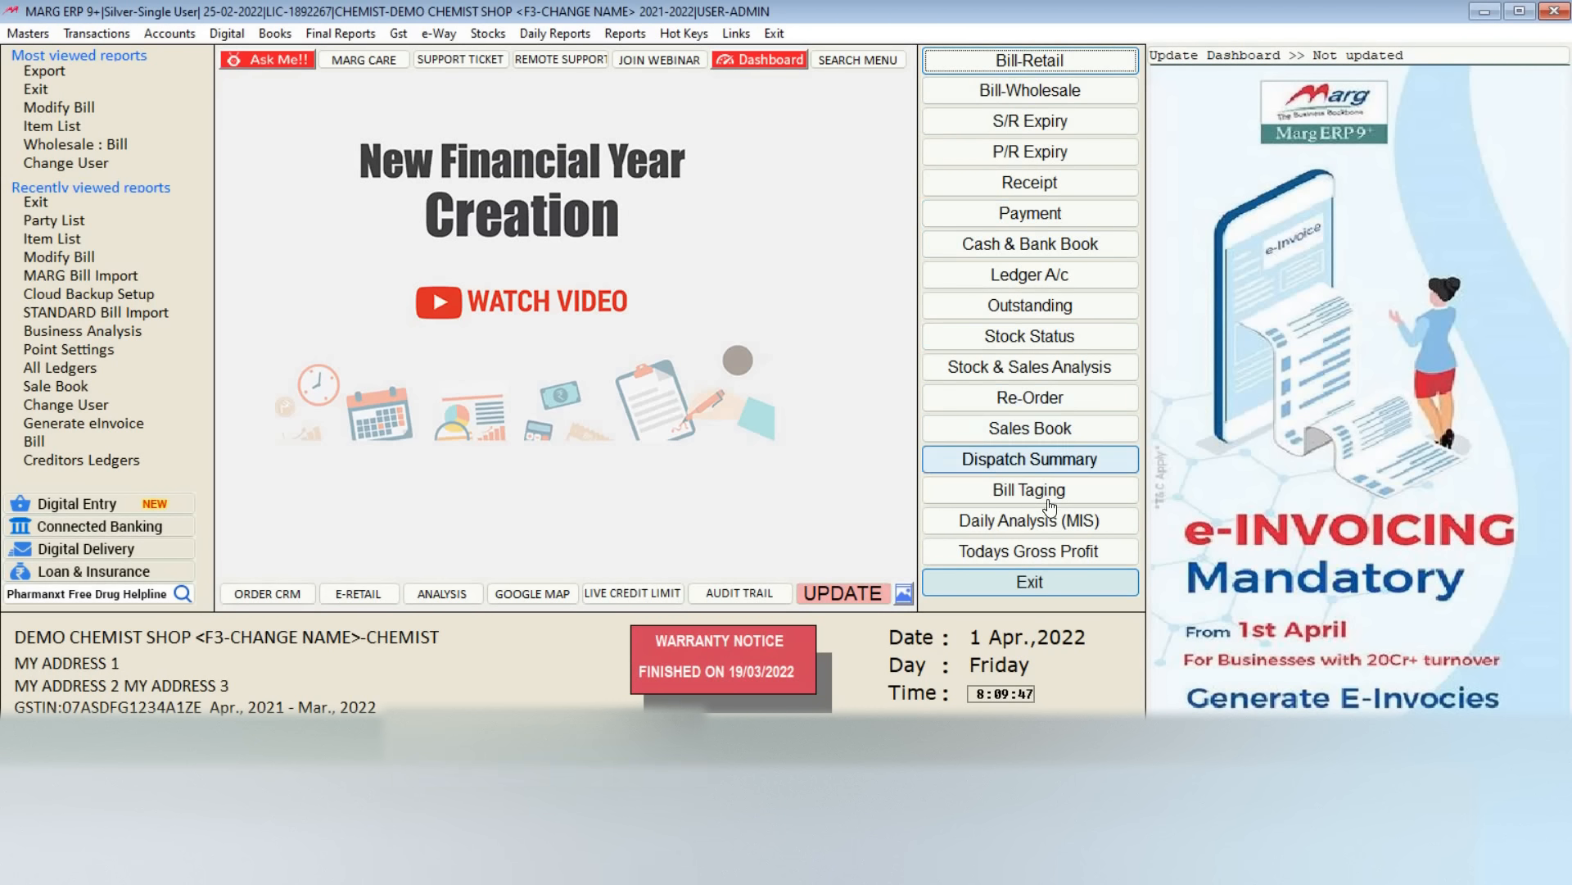
click(1042, 585)
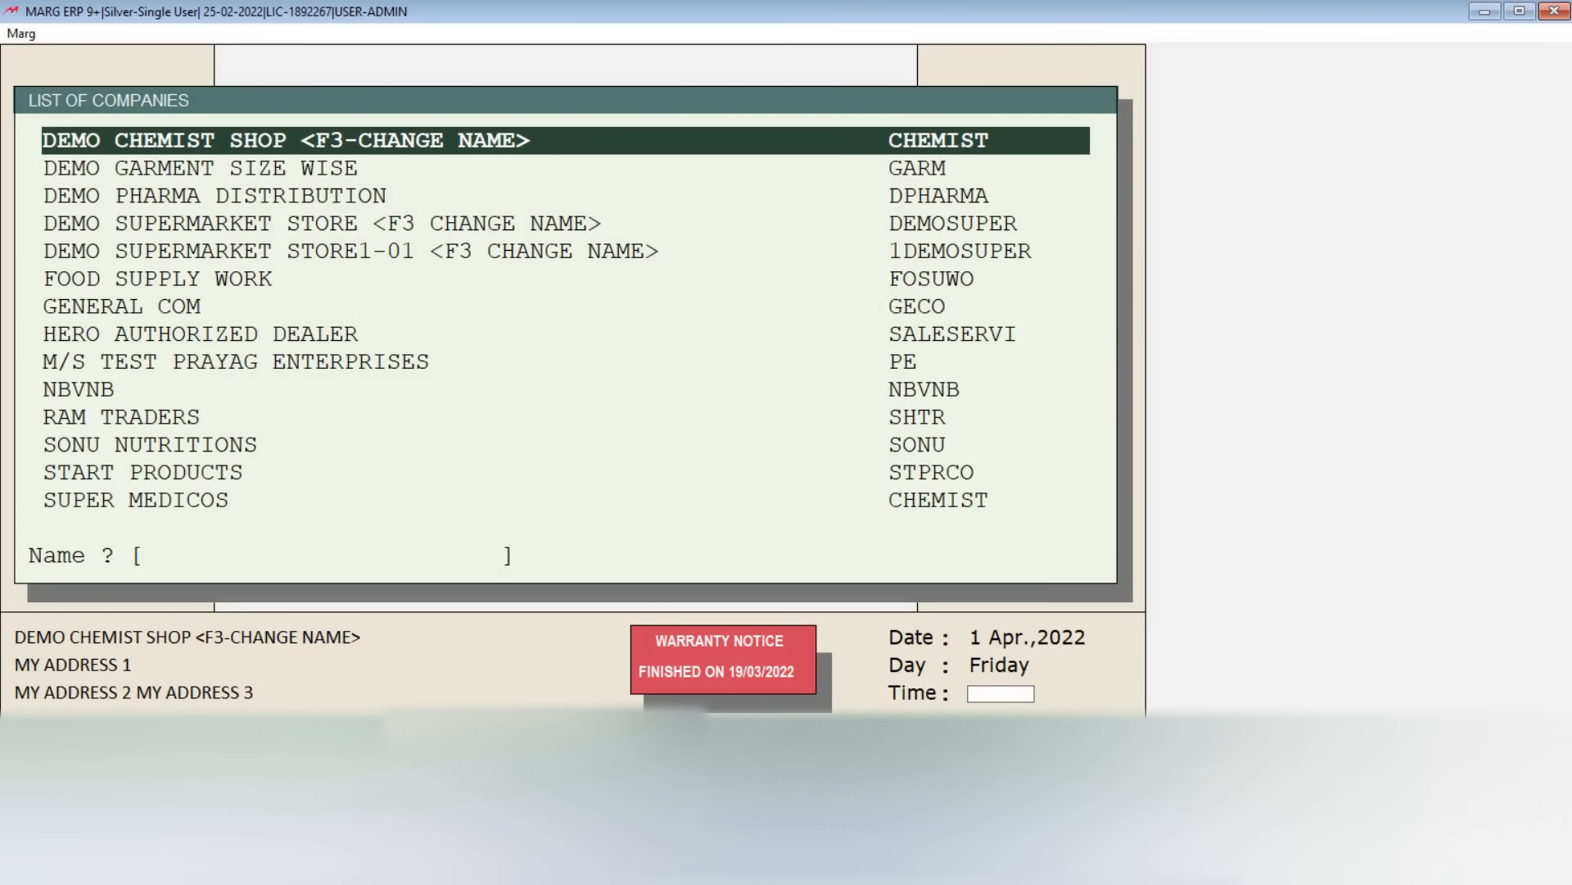
key(Return)
key(Return)
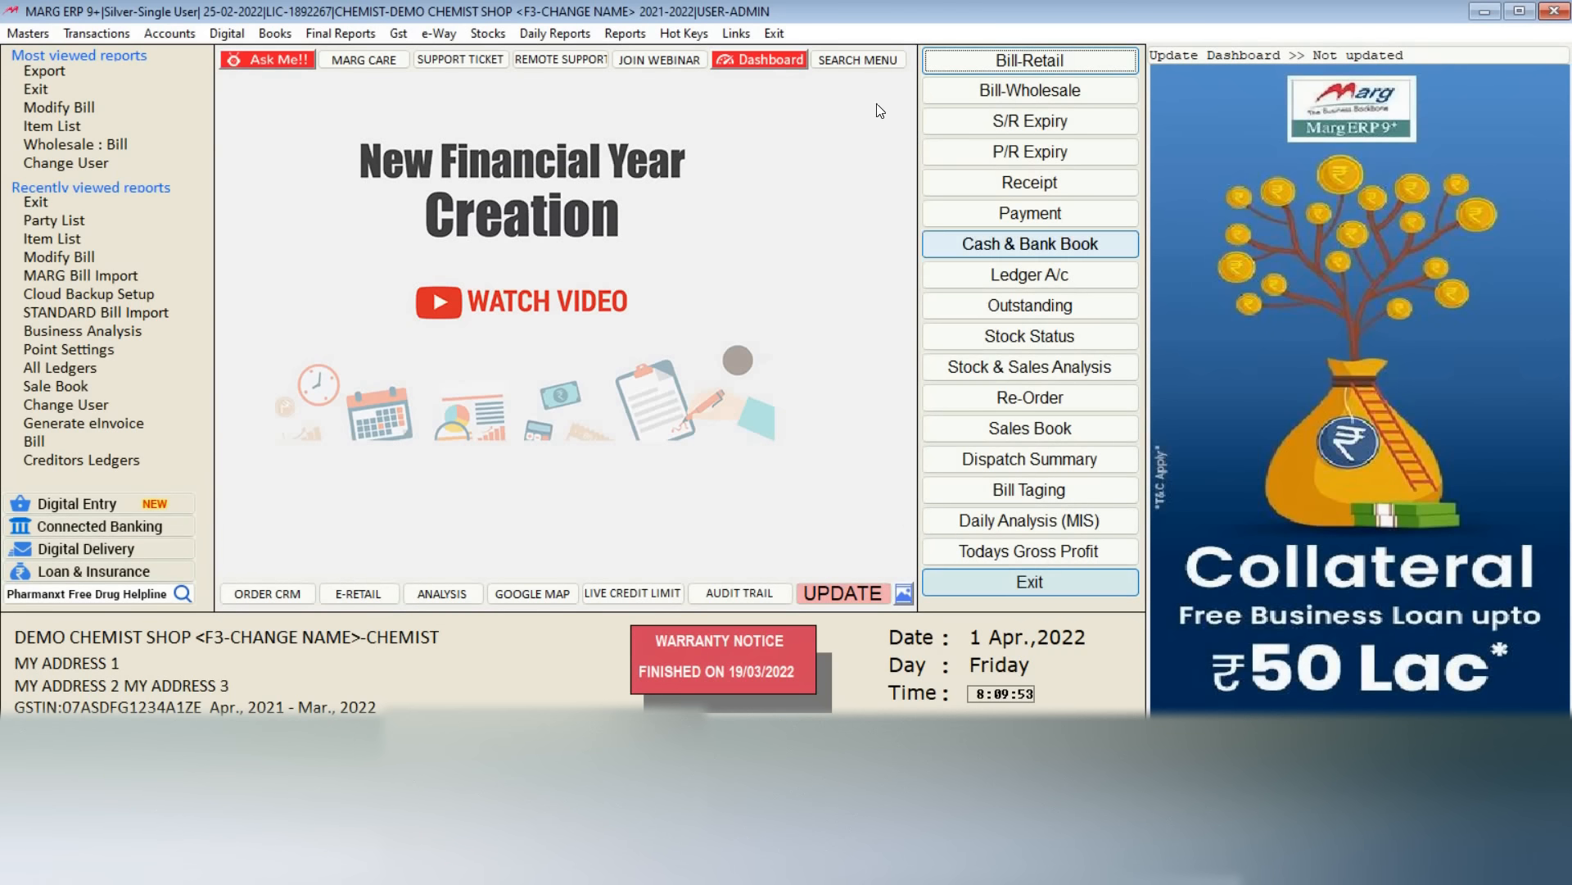
Step: Exit to the list of companies and open the options for DEMO CHEMIST SHOP
click(776, 33)
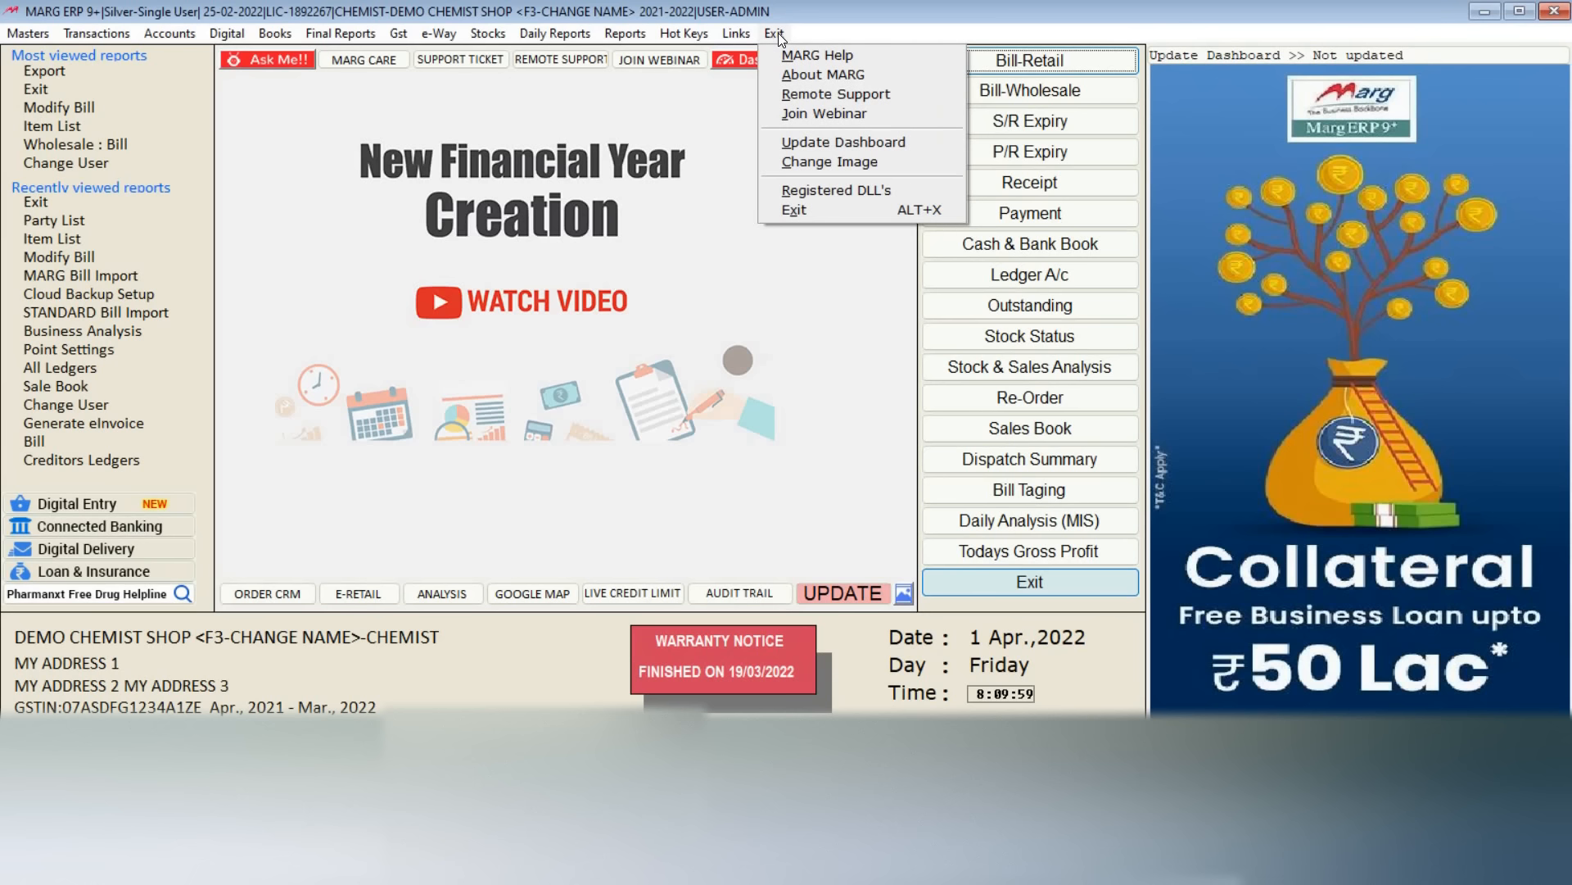
click(822, 213)
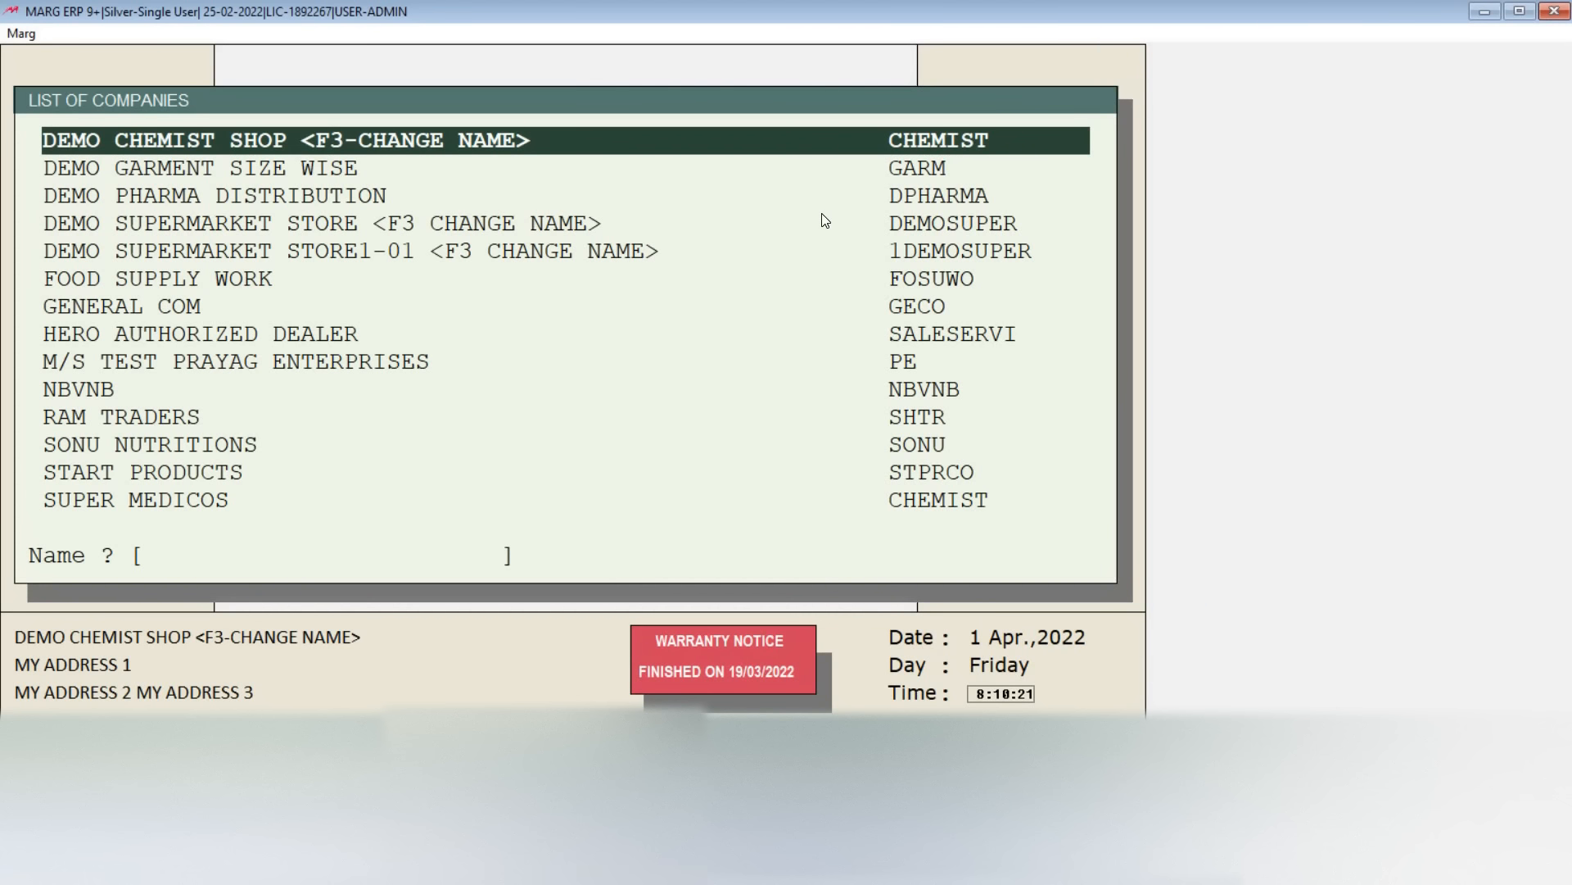
key(Return)
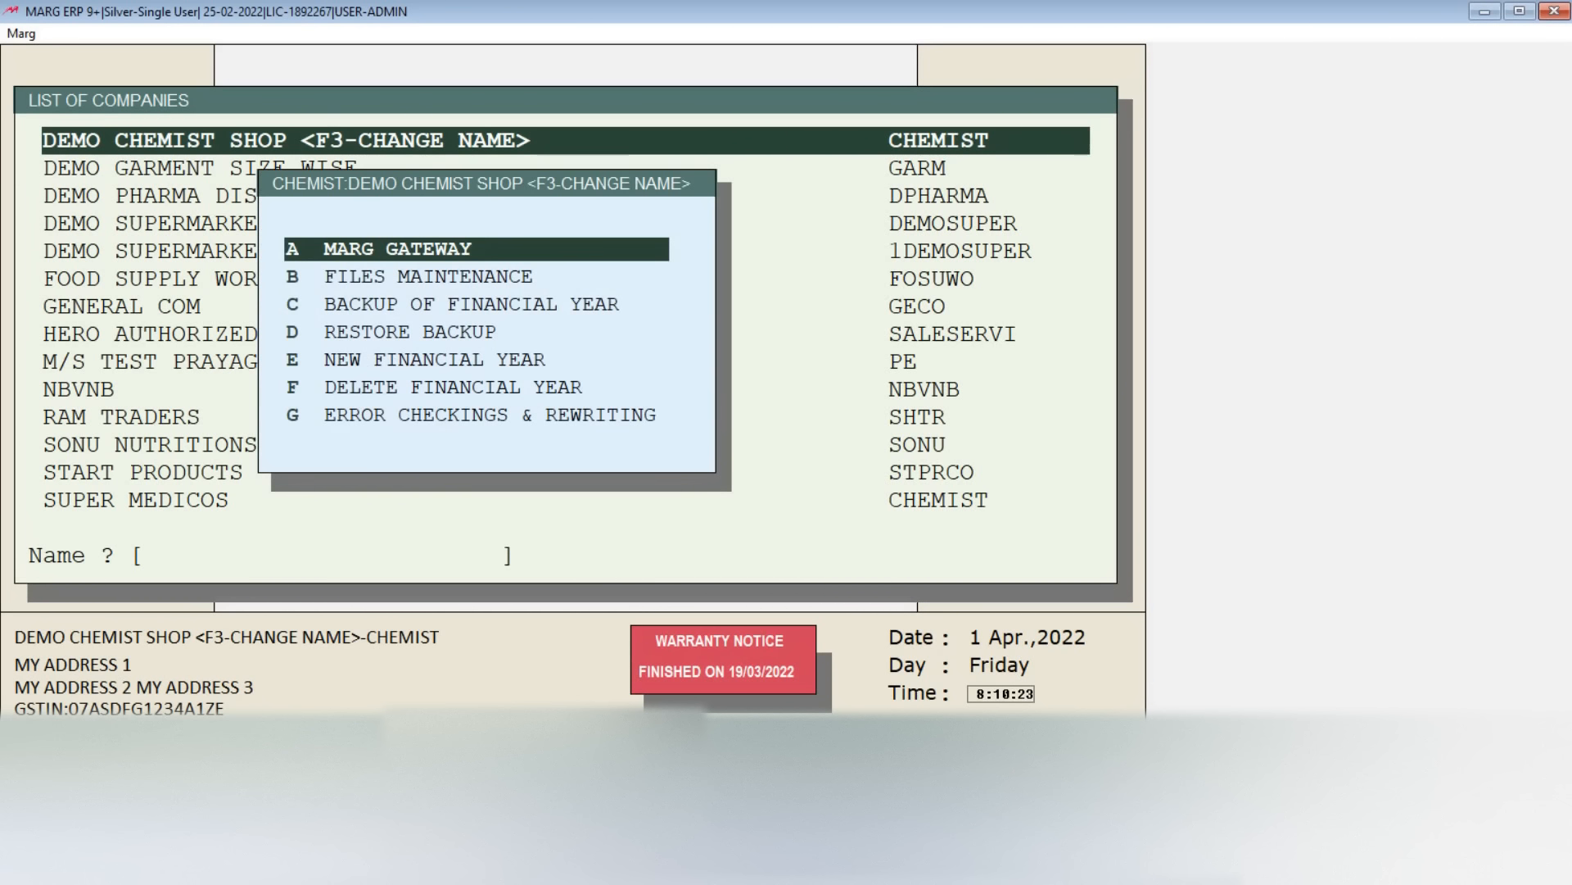
Step: Start creating a new financial year from 01-04-2022 to 31-03-2023 and agree to create the new books of account
key(Down)
key(Down)
key(Down)
key(Down)
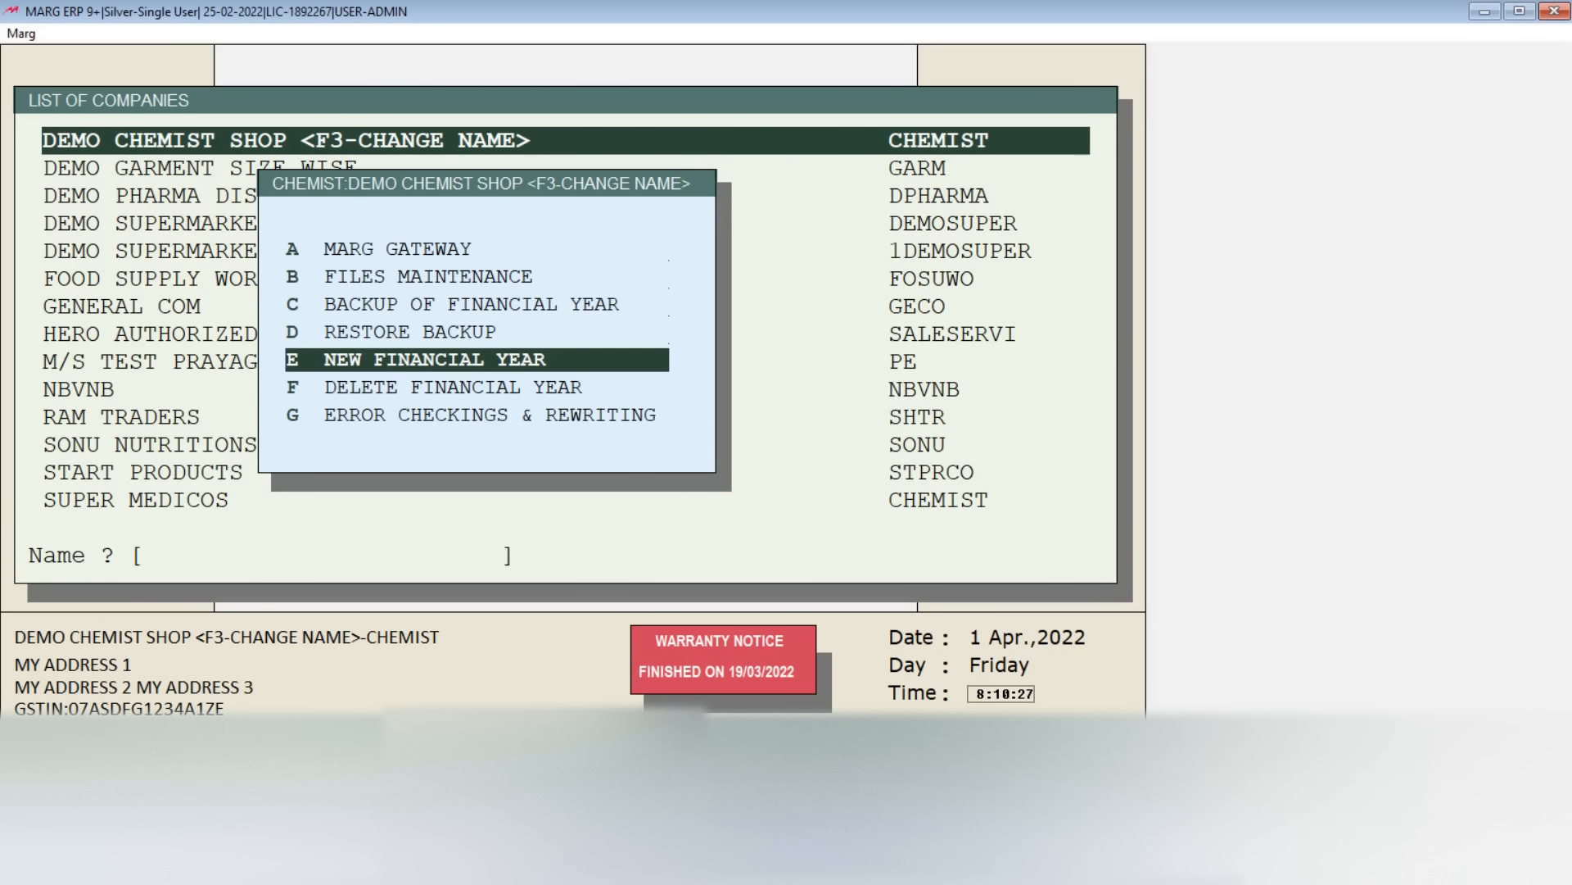
key(Return)
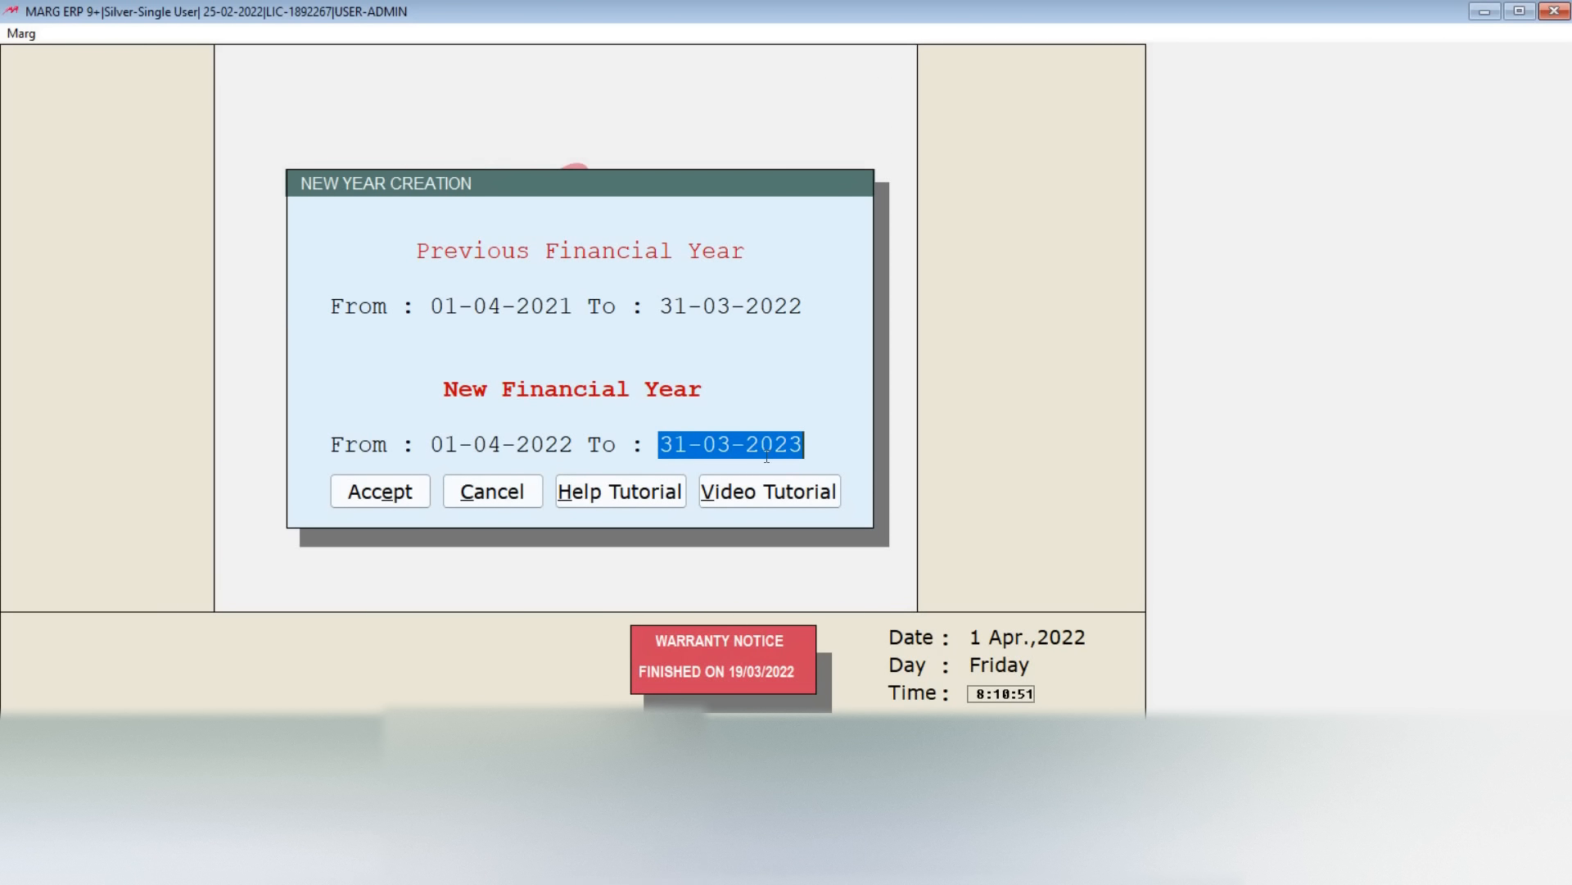
click(403, 496)
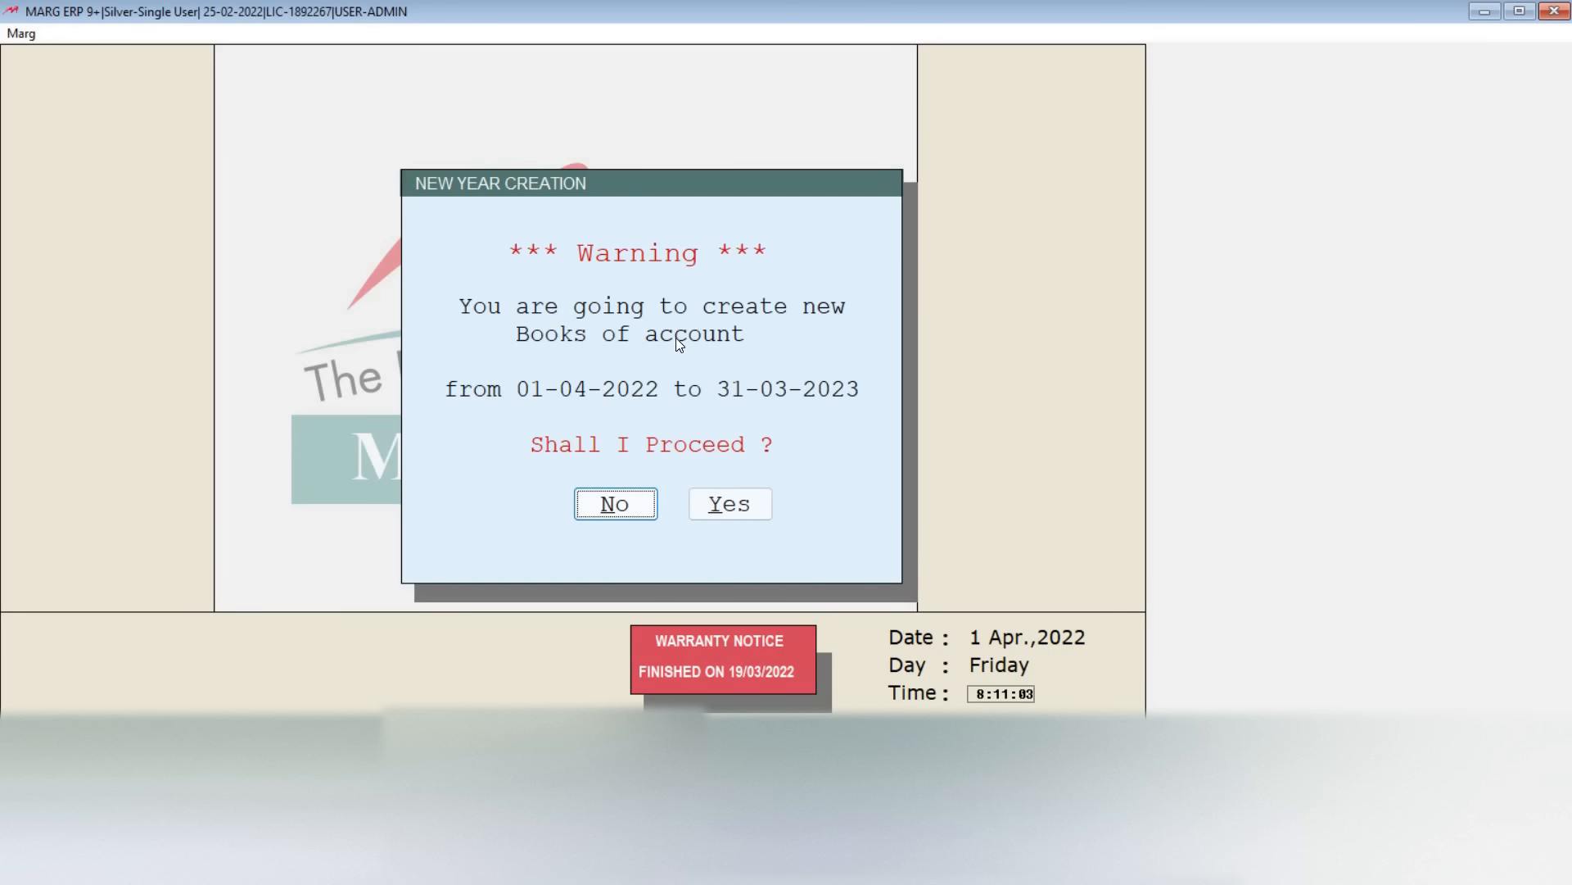
click(738, 512)
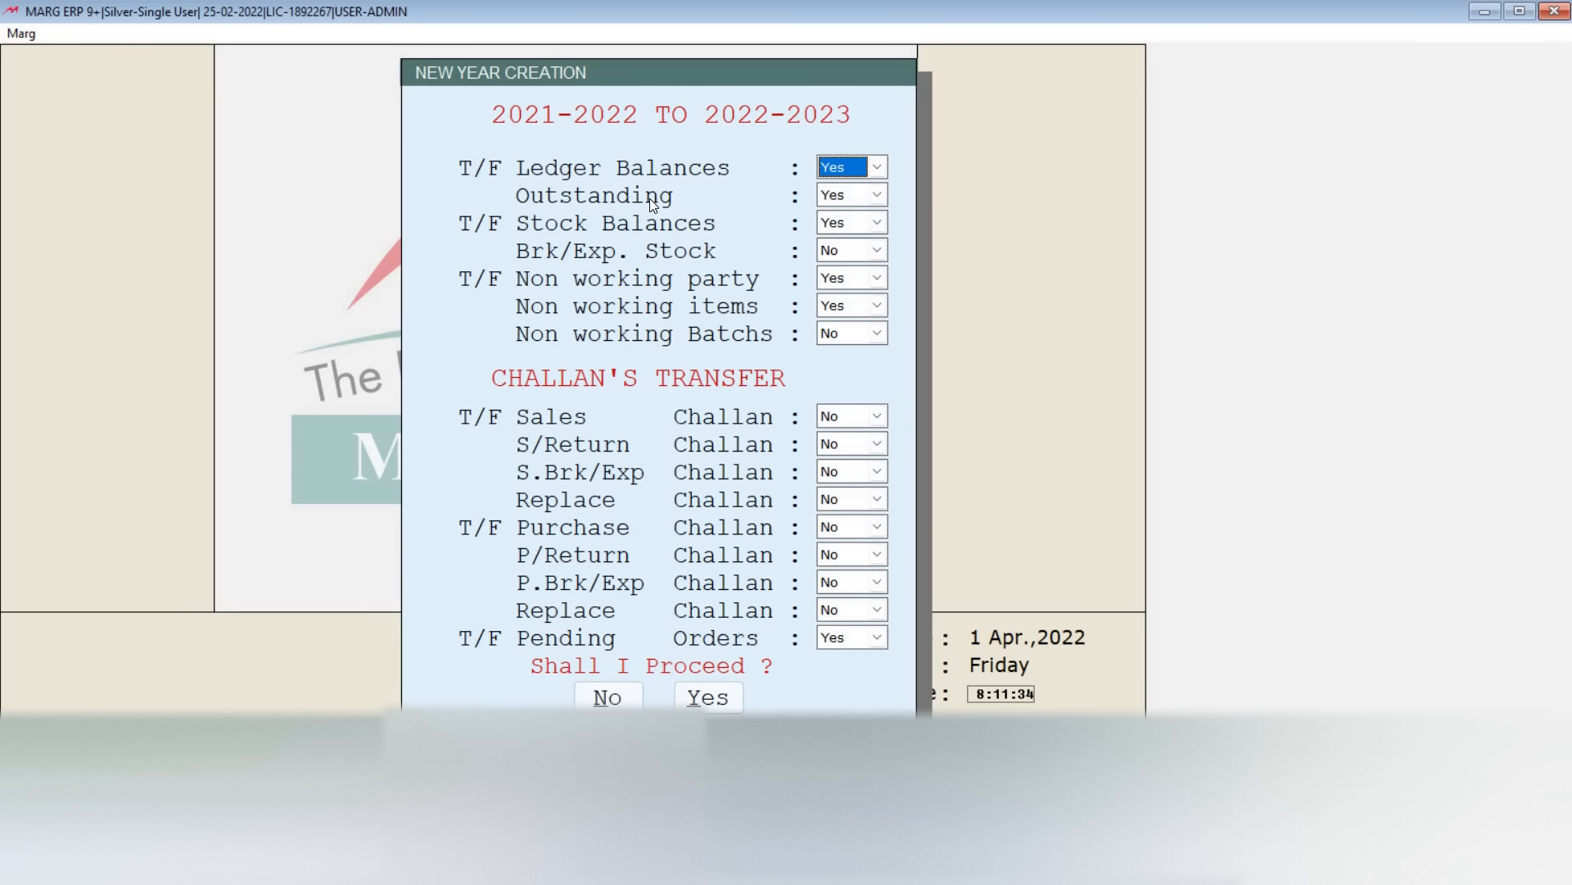
Step: Review the ledger, outstanding, stock and non working party transfer options for the new year
key(Return)
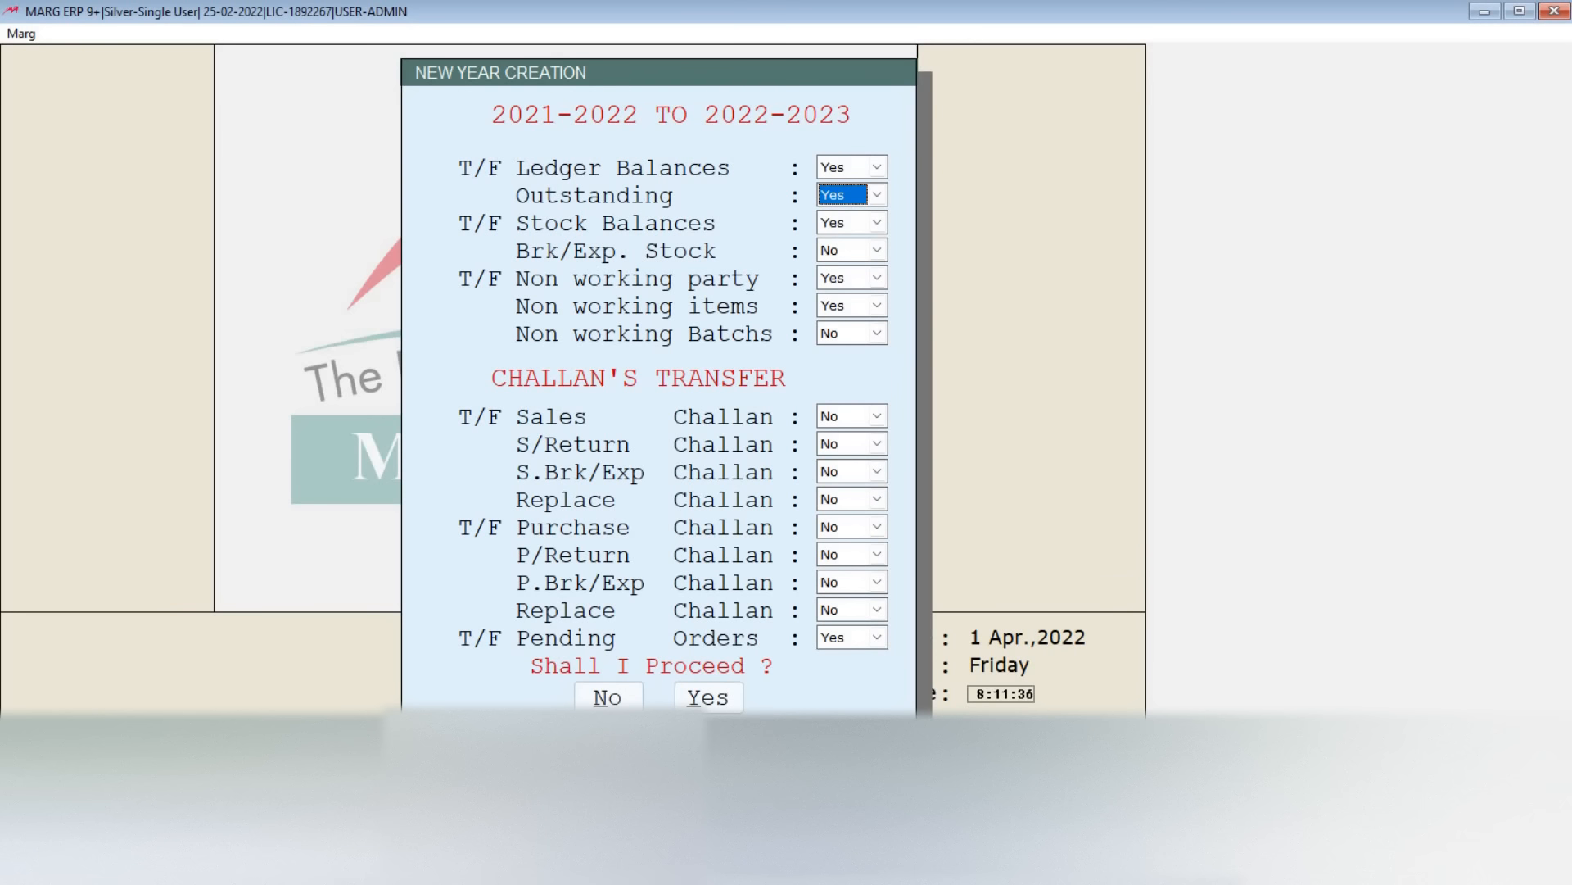
key(Return)
key(Return)
key(Return)
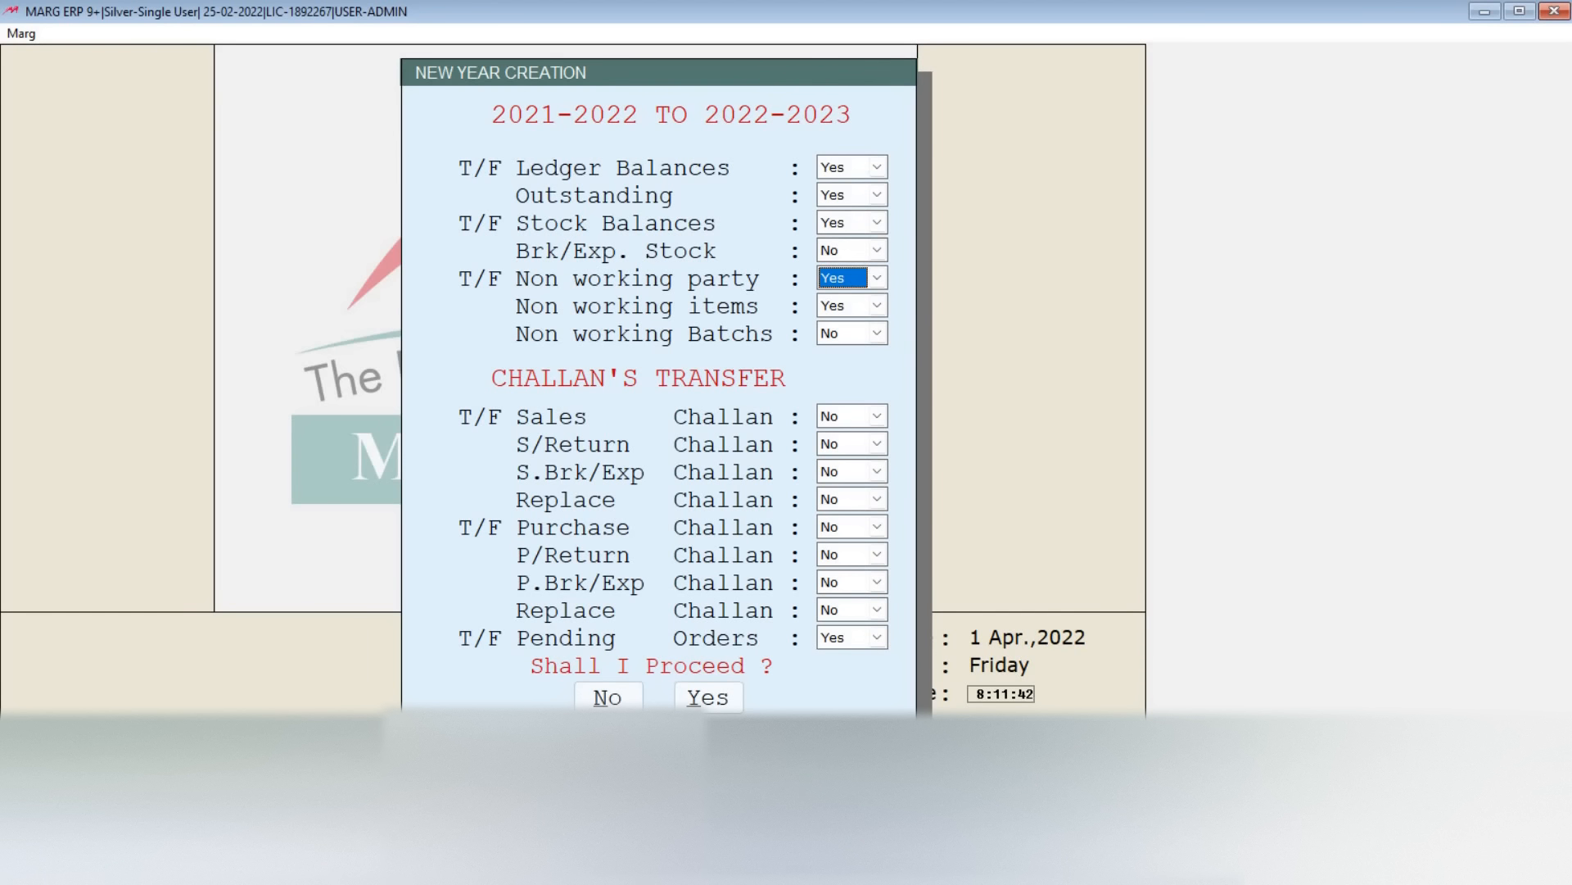
key(Return)
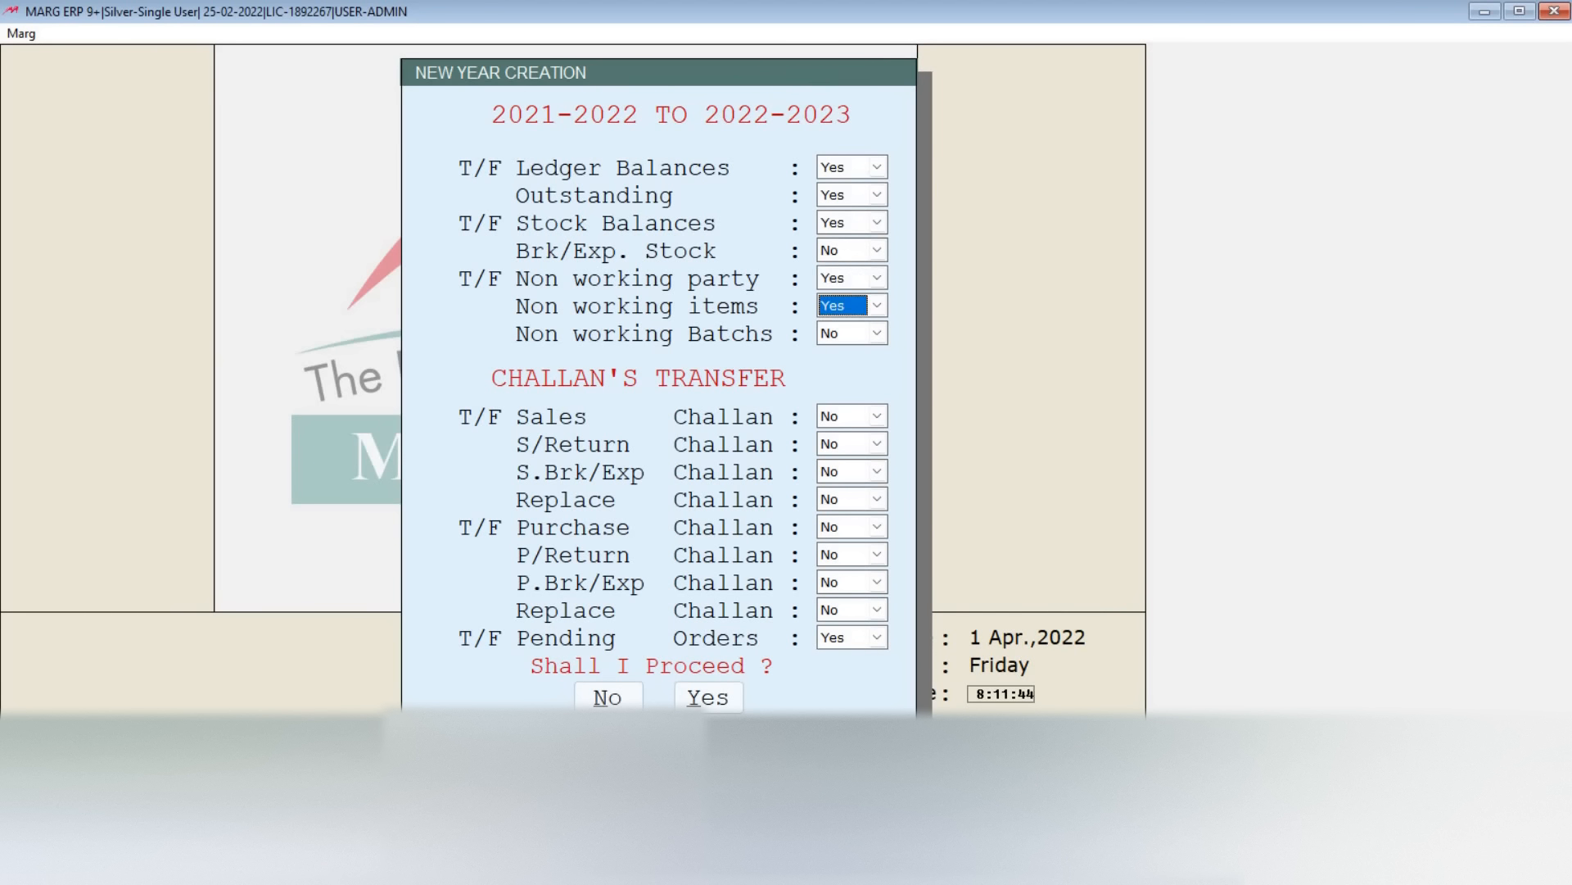
key(Up)
key(Up)
key(Up)
key(Up)
key(Up)
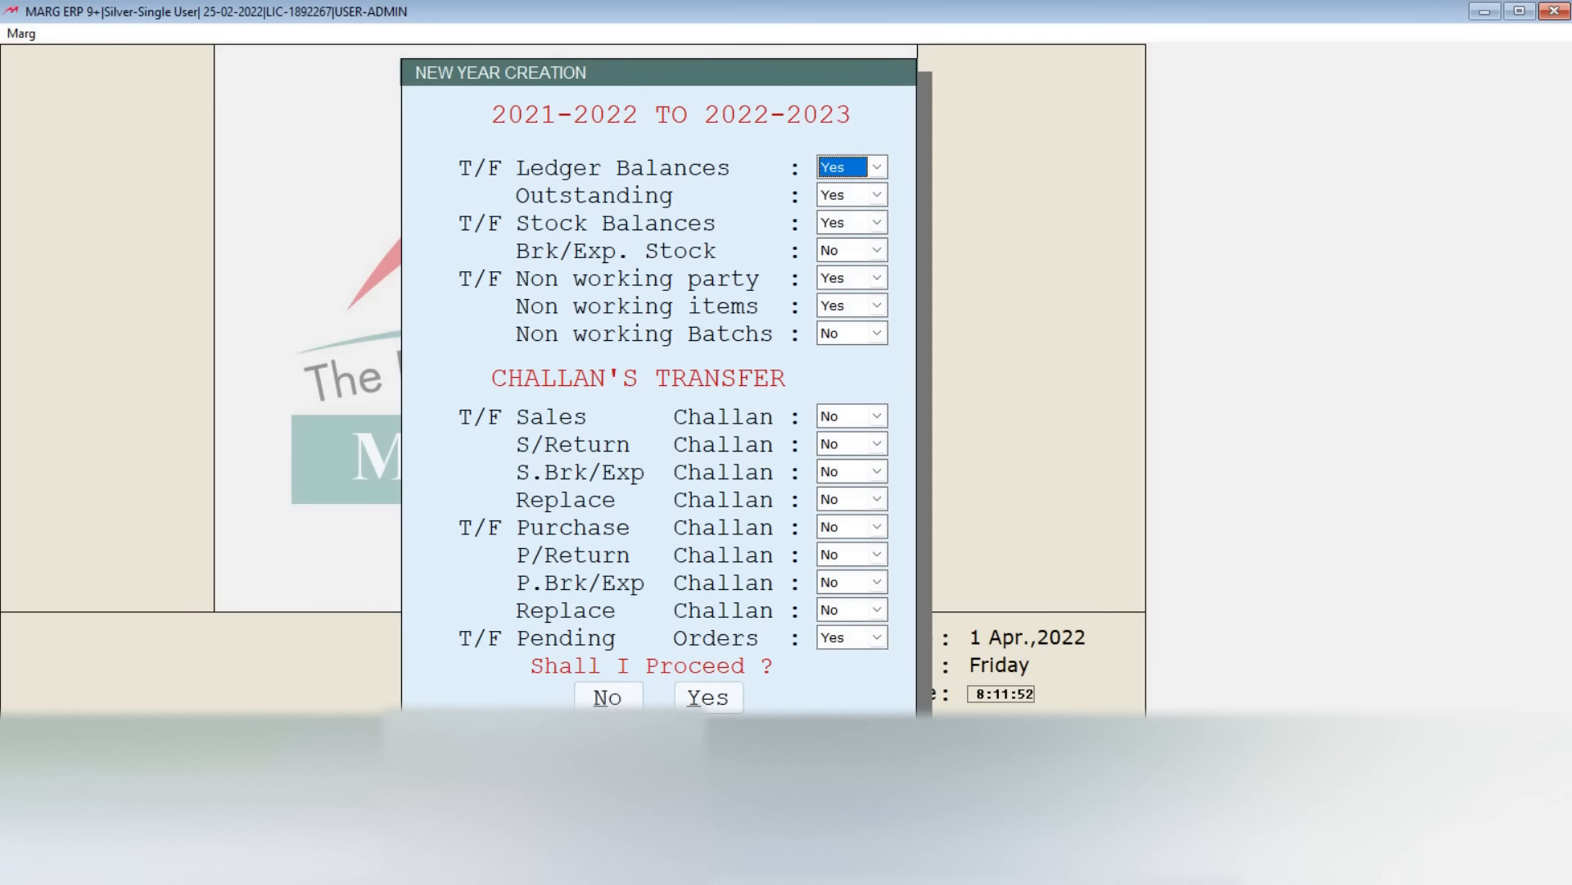
Step: Keep ledger balances, outstanding, stock balances, non working party and items at Yes, and Brk/Exp. stock and non working batches at No
key(Return)
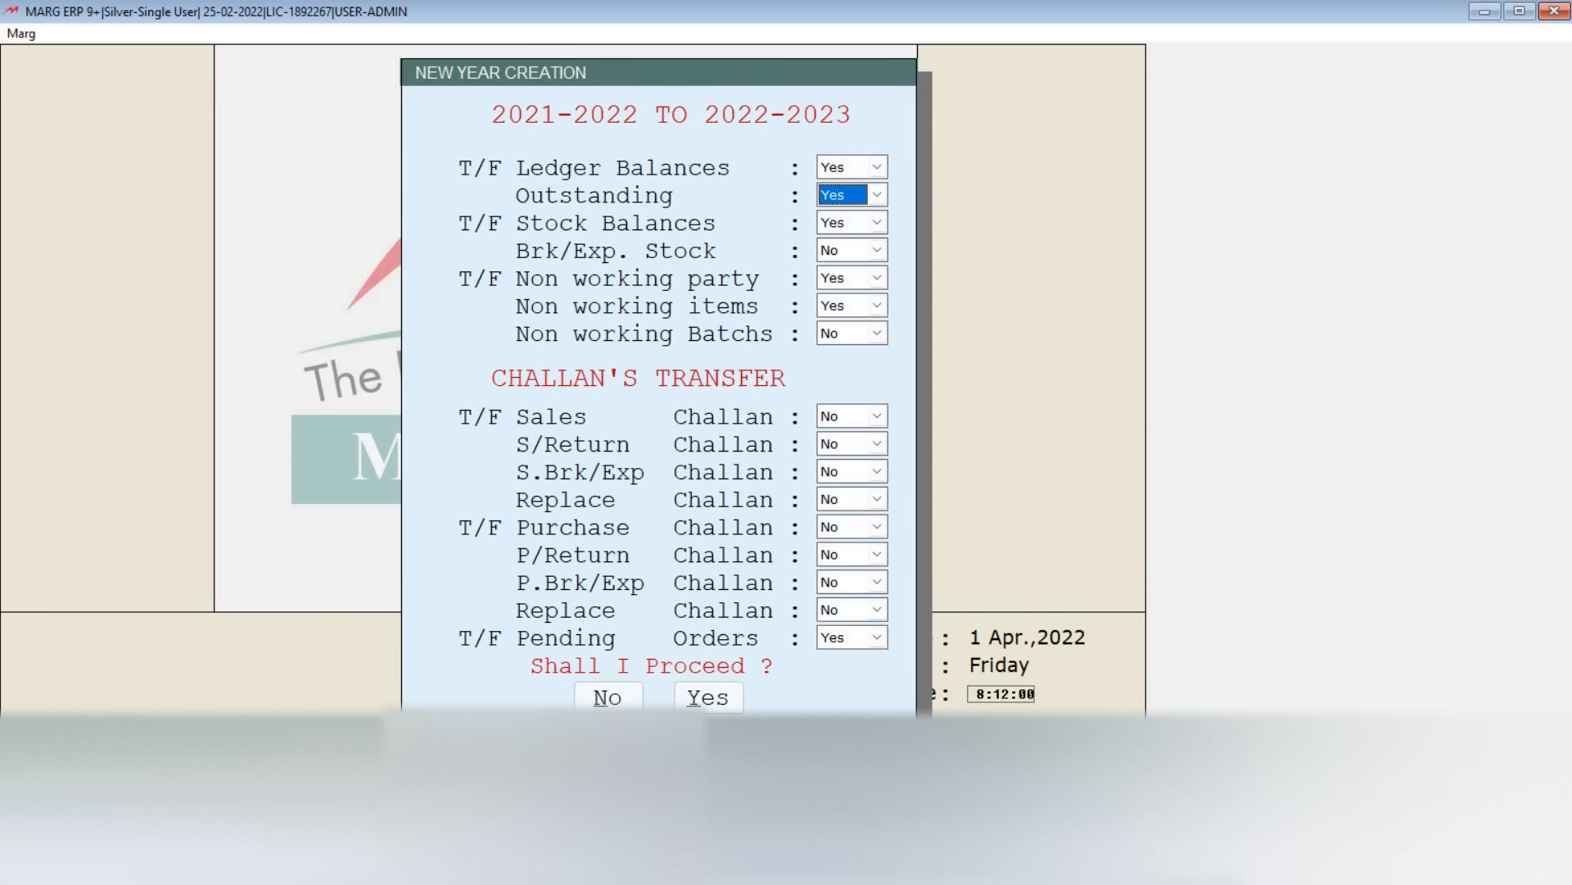
key(Up)
key(Down)
key(Return)
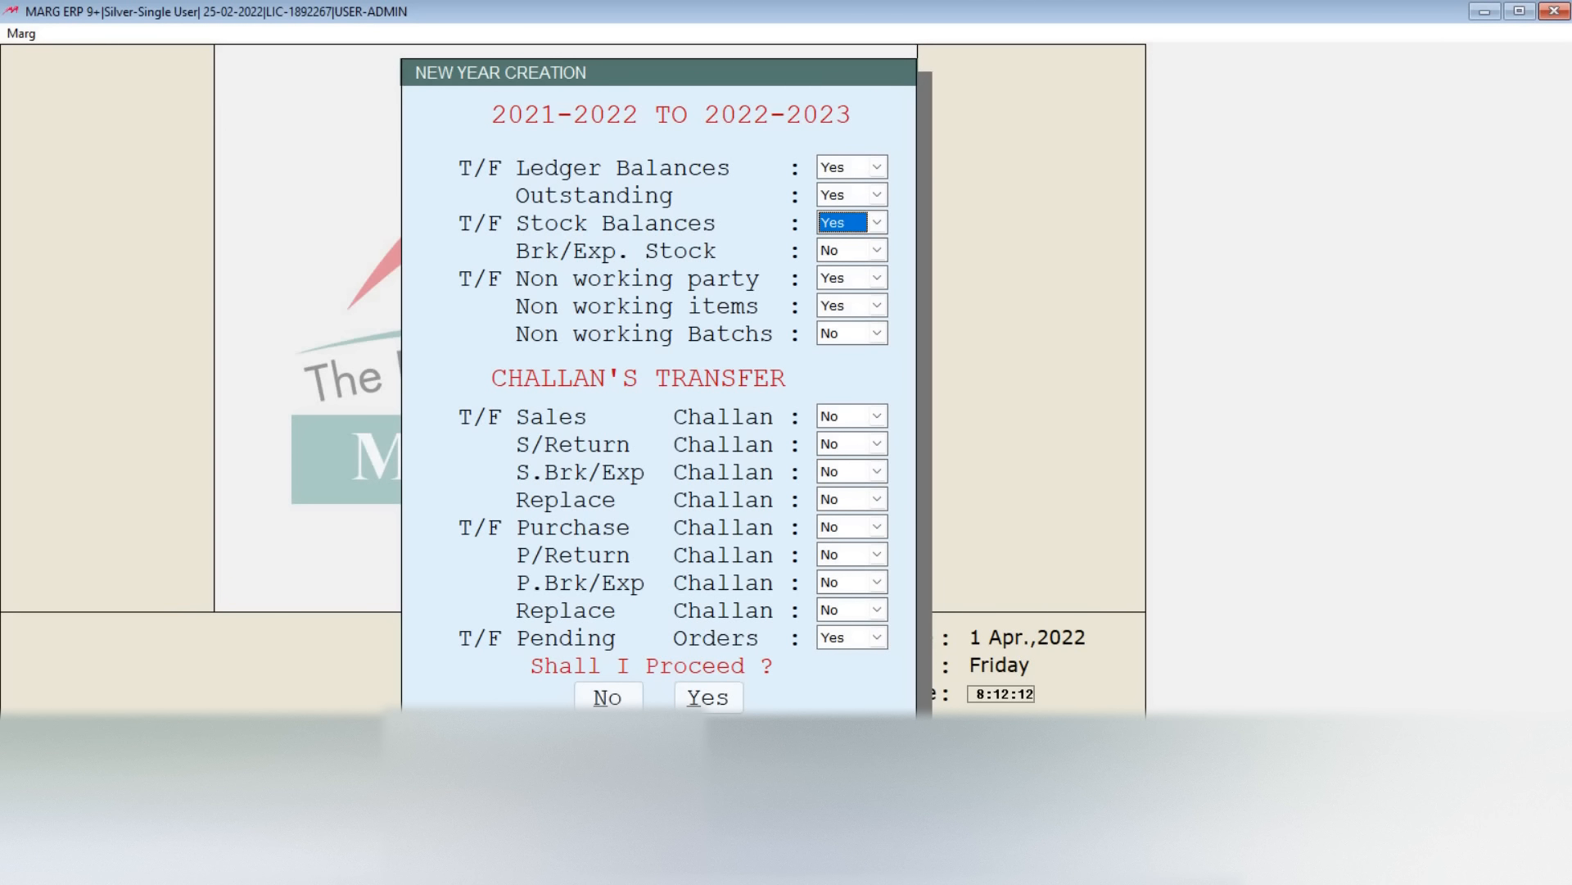
key(Return)
key(Return)
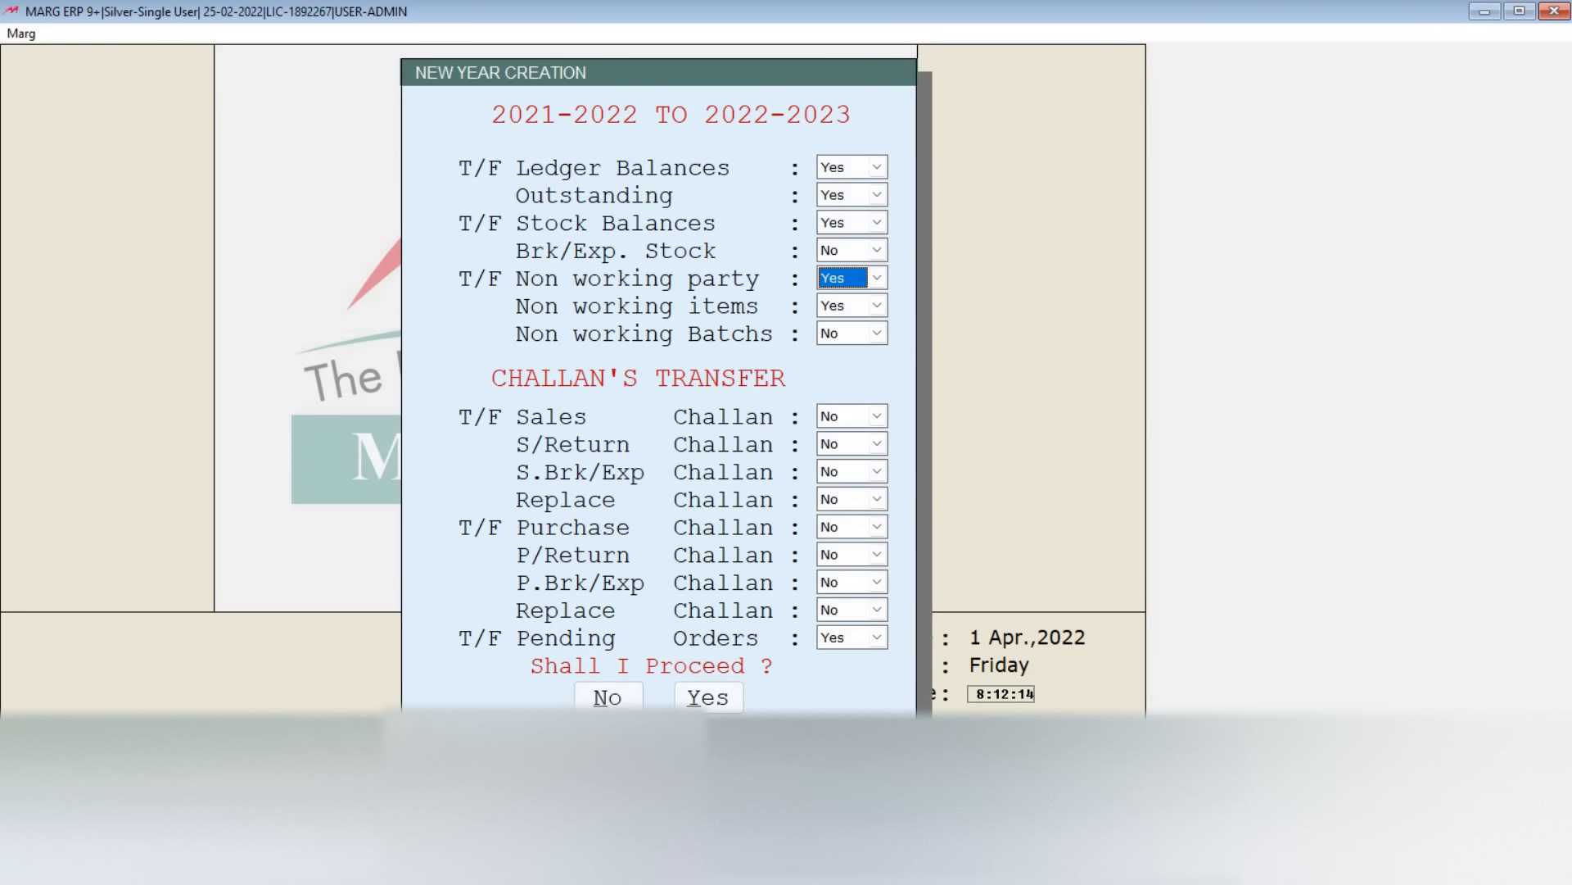
key(Return)
key(Return)
key(Return)
key(Return)
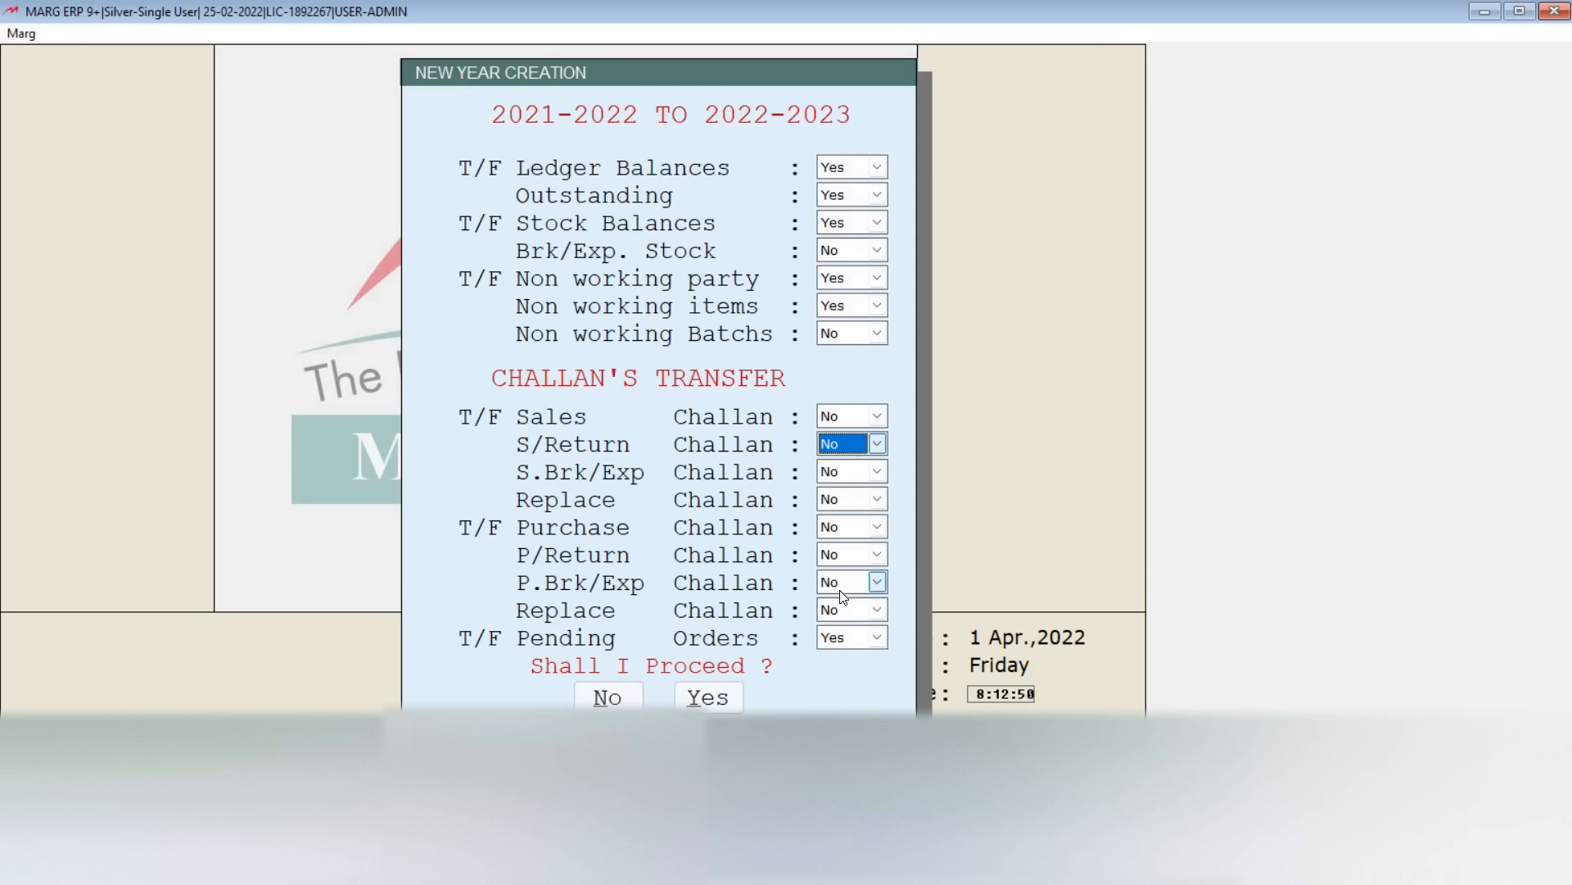
Step: Leave all challan transfers at No and pending orders at Yes, and proceed with the new year creation
key(Up)
key(Down)
key(Down)
key(Down)
key(Down)
key(Down)
key(Down)
key(Down)
key(Down)
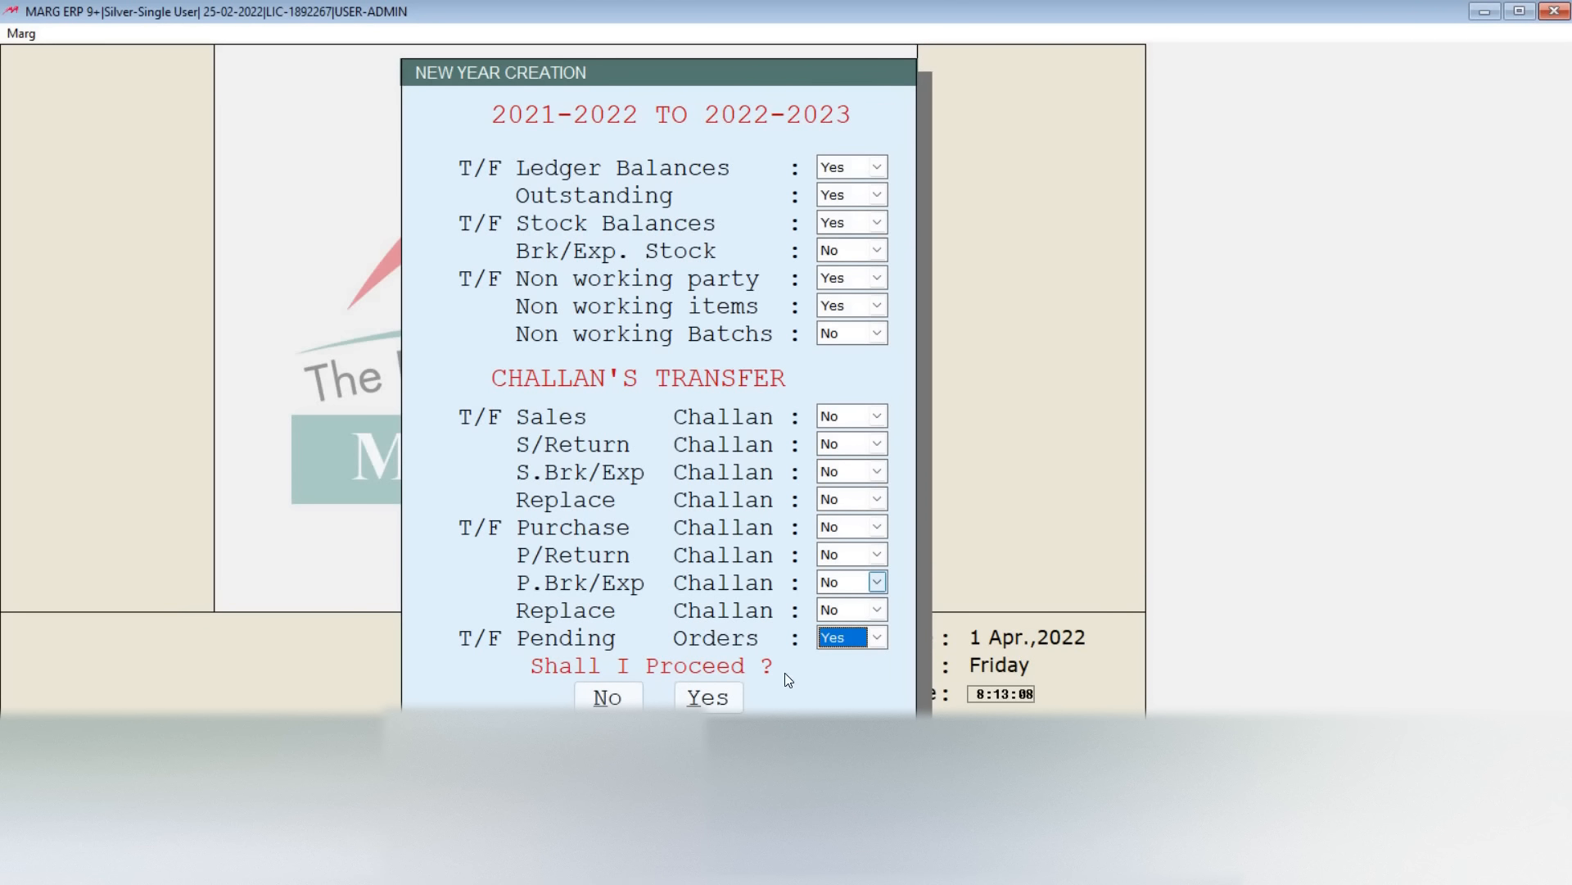
click(708, 698)
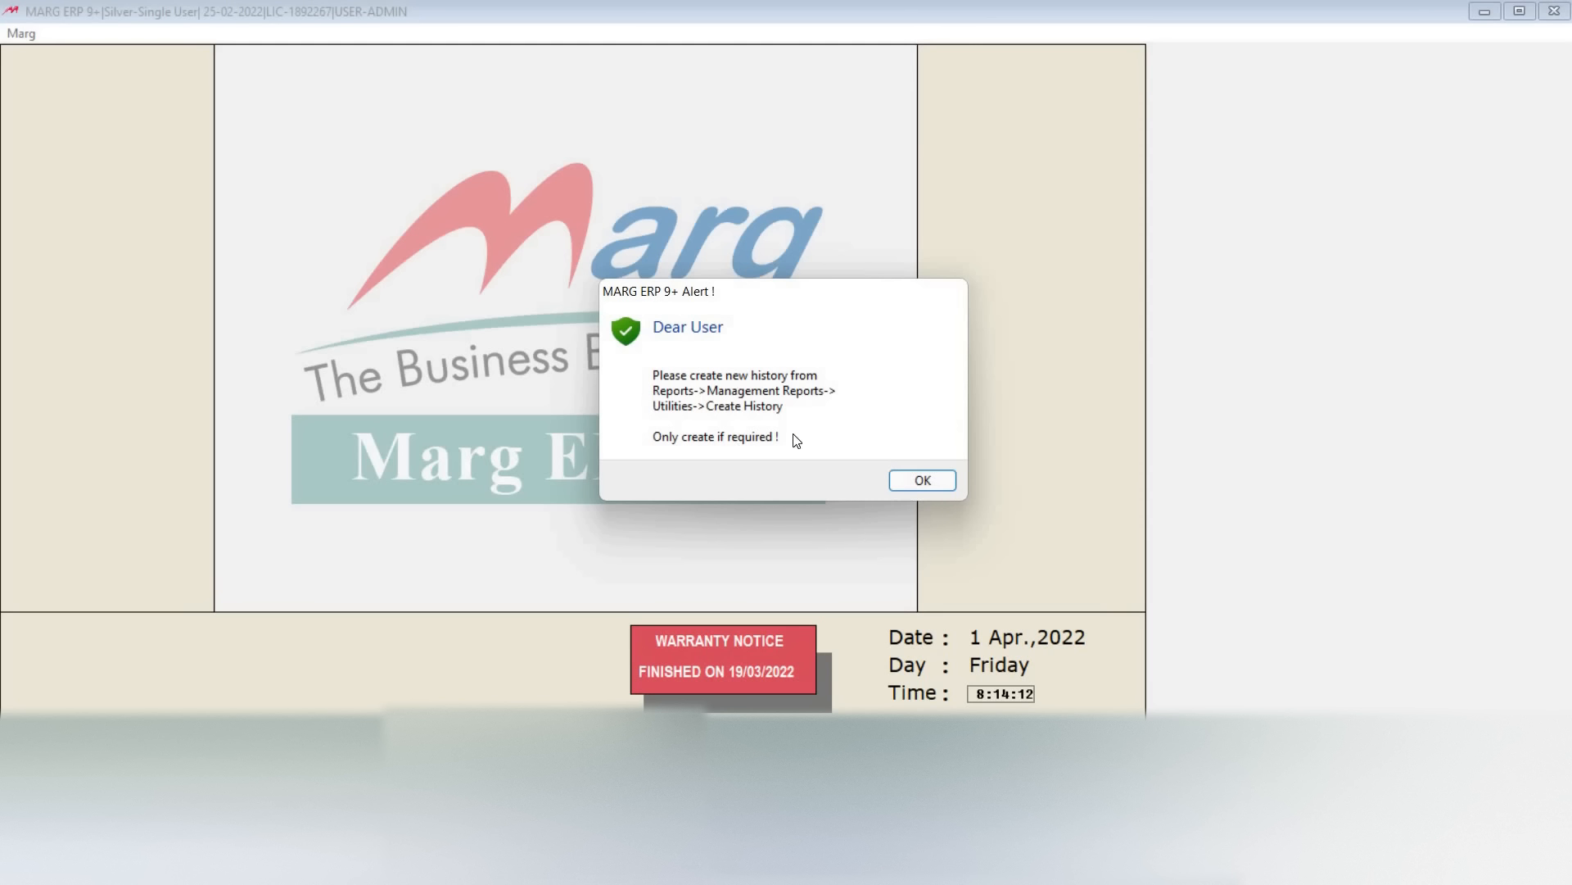
Step: Dismiss the create history alert, enter Marg Gateway and open the 2022 - 2023 financial year
click(932, 481)
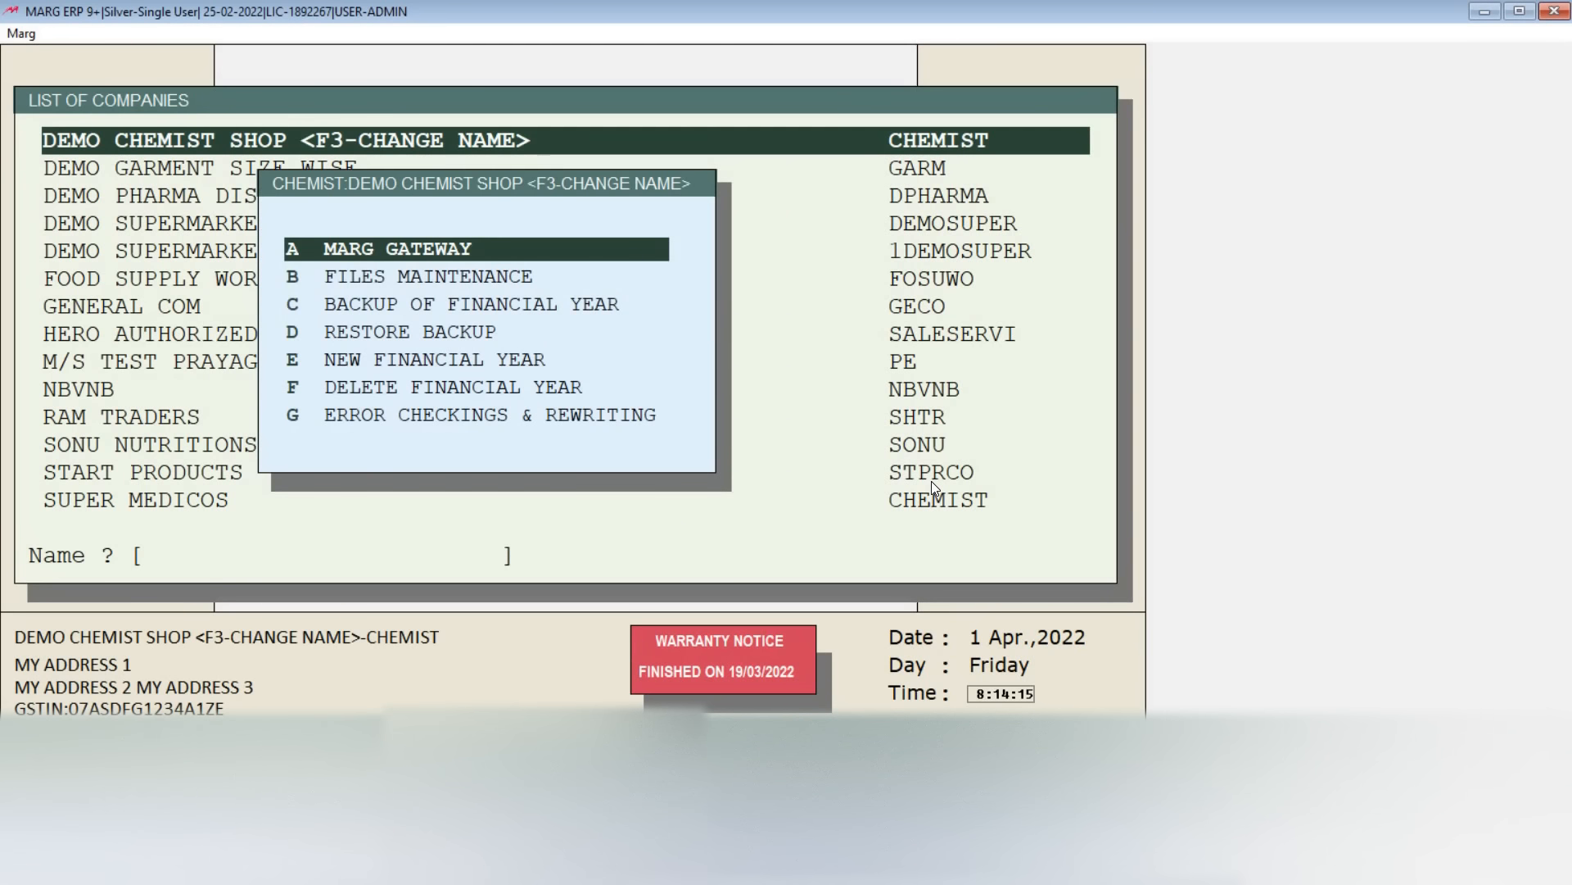
key(Return)
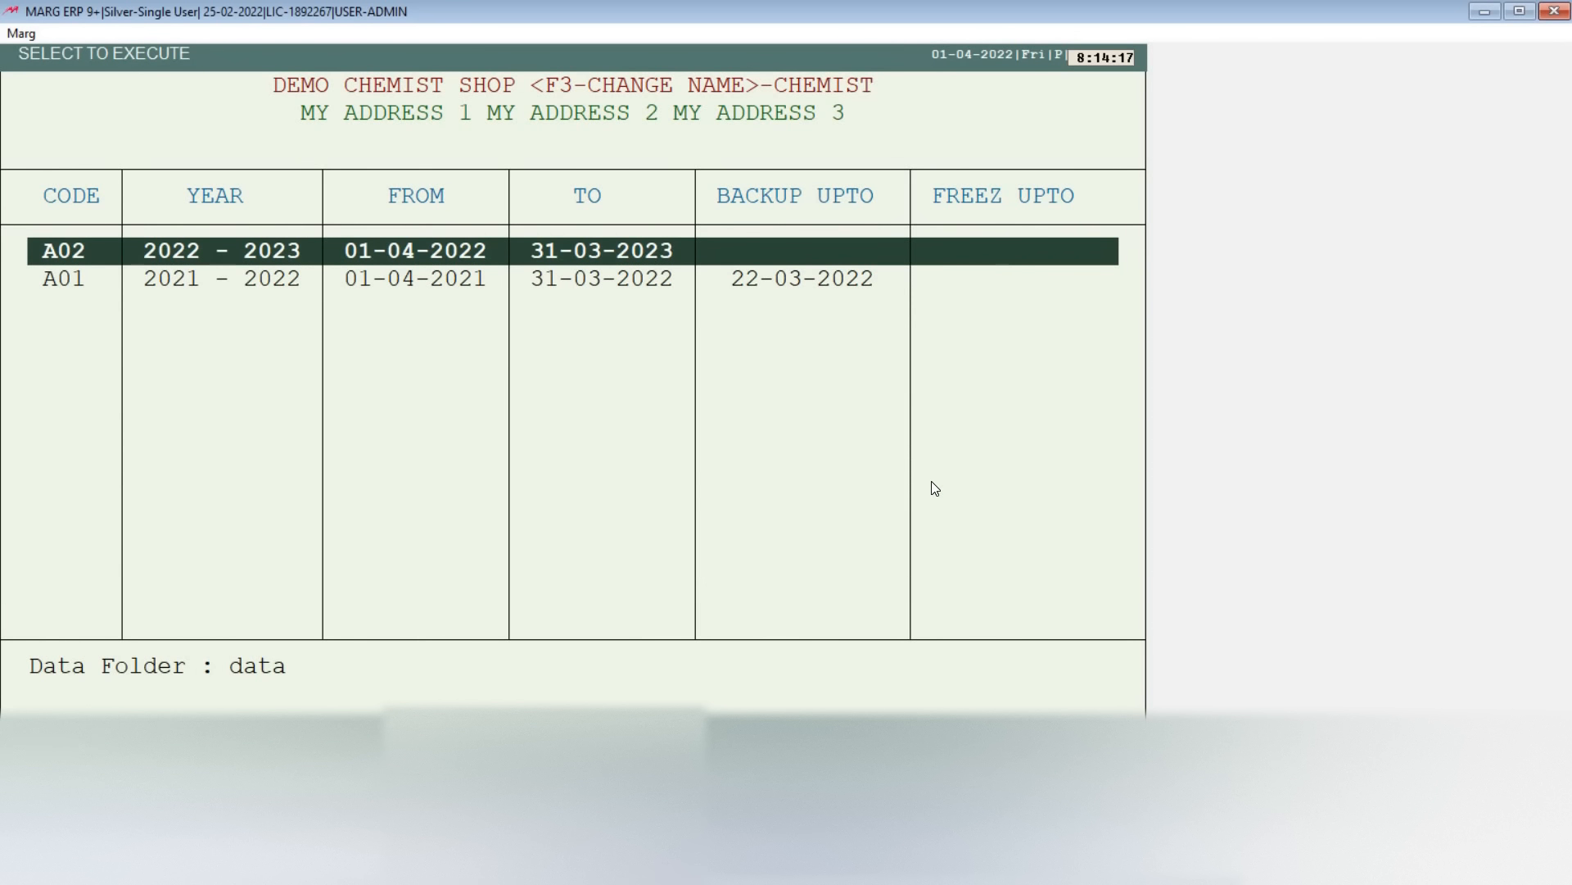
key(Down)
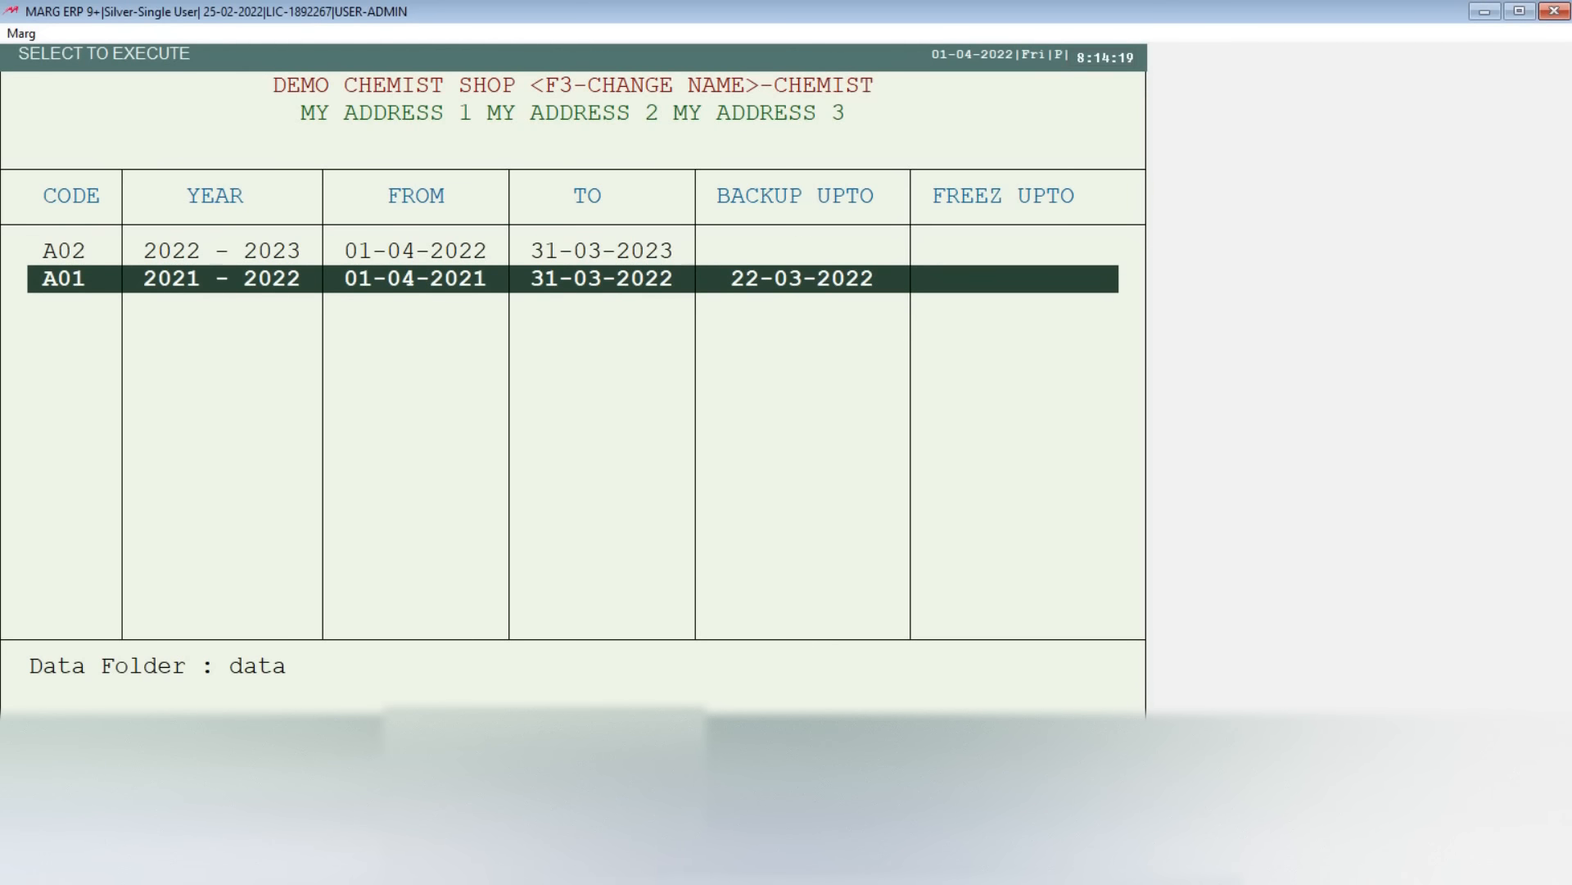
key(Up)
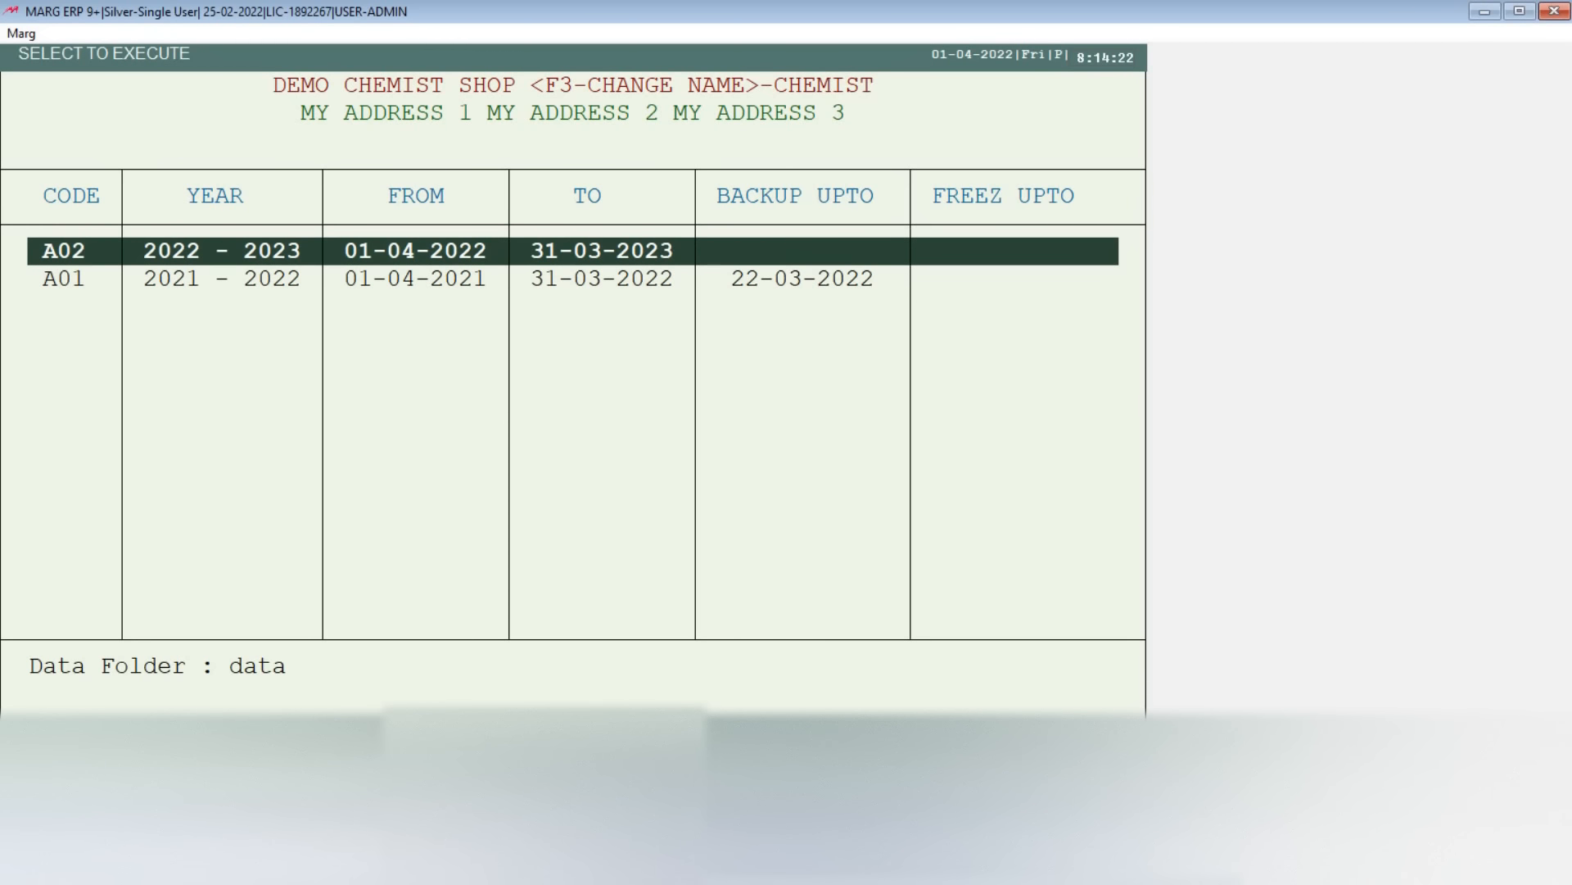
key(Return)
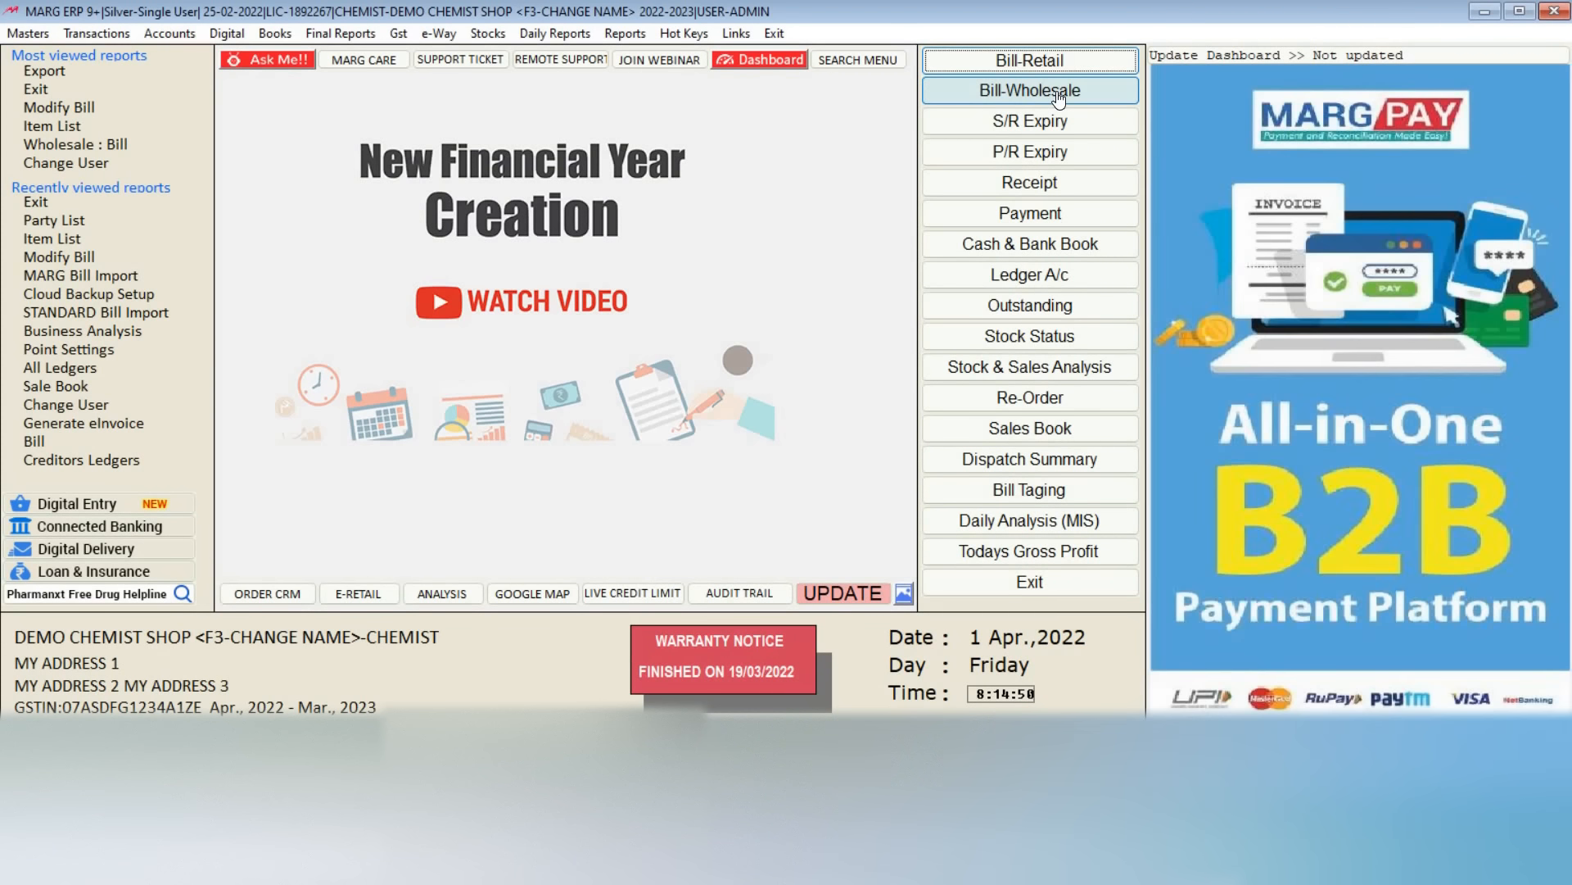
Step: Check the wholesale sale entry screen in the new financial year and close it without saving
click(1059, 98)
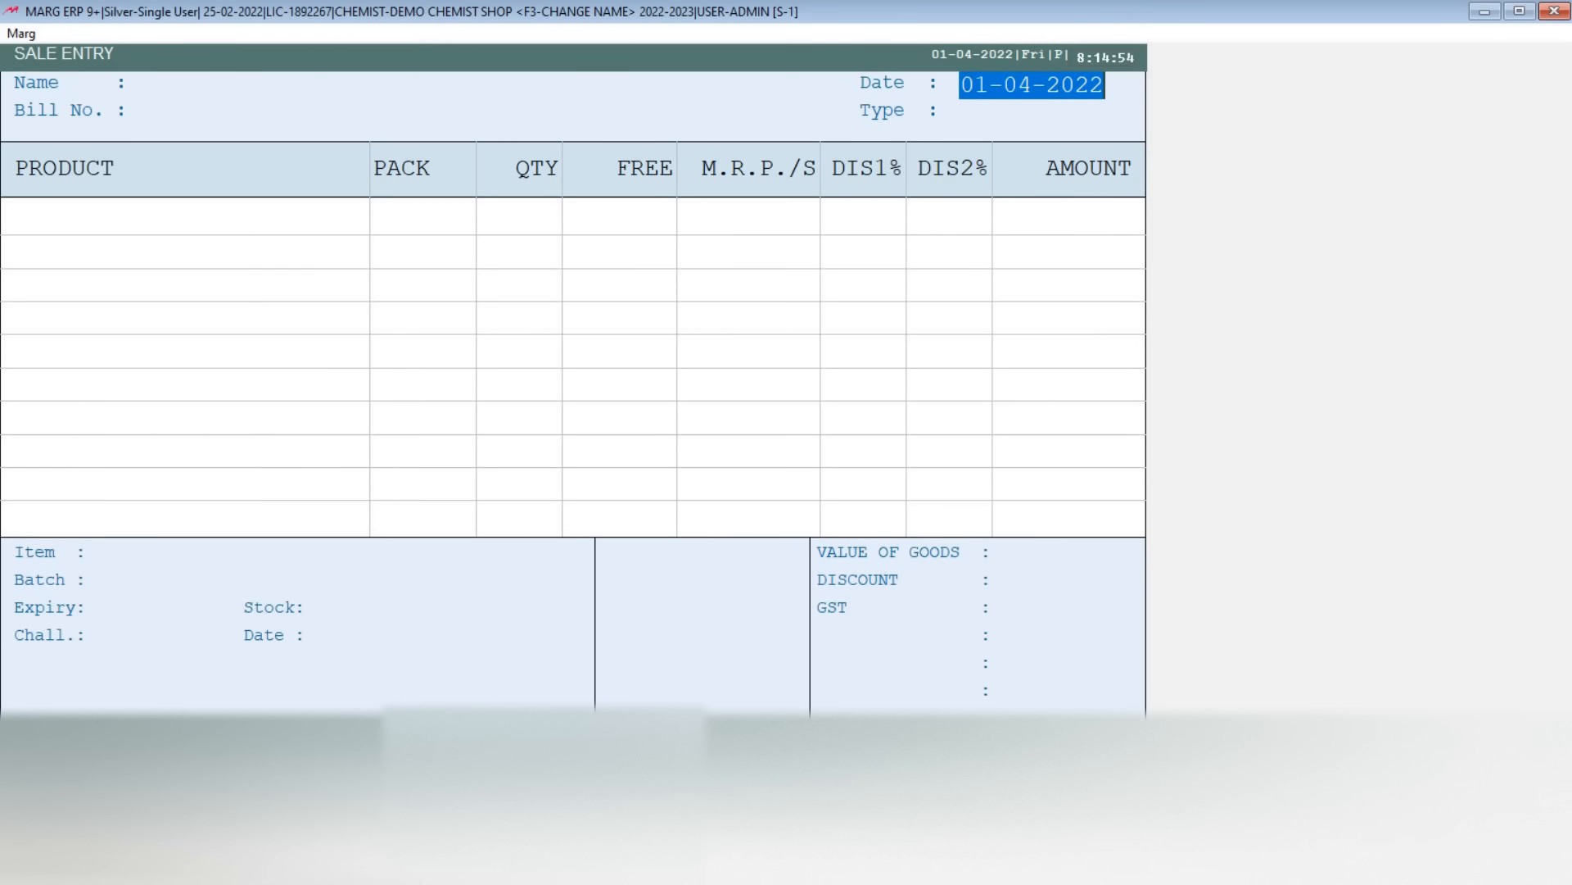
key(Escape)
Step: Browse the item list in the 2022-2023 year to check the transferred items and stock, closing it when done
click(1058, 94)
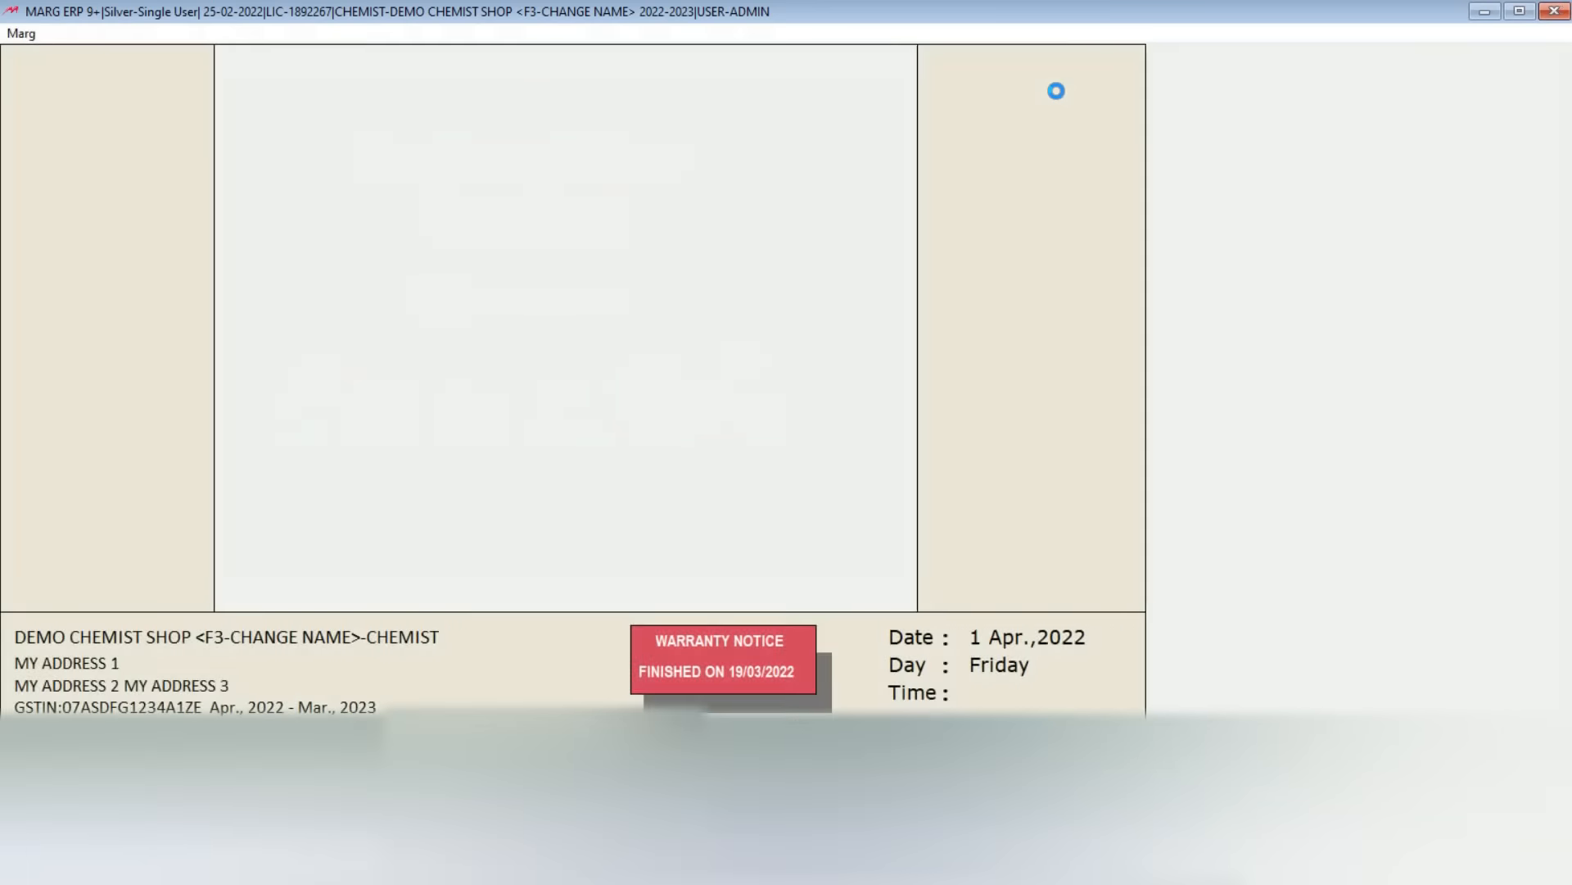
key(Down)
key(Down)
key(Down)
key(Down)
key(Down)
key(Down)
key(Down)
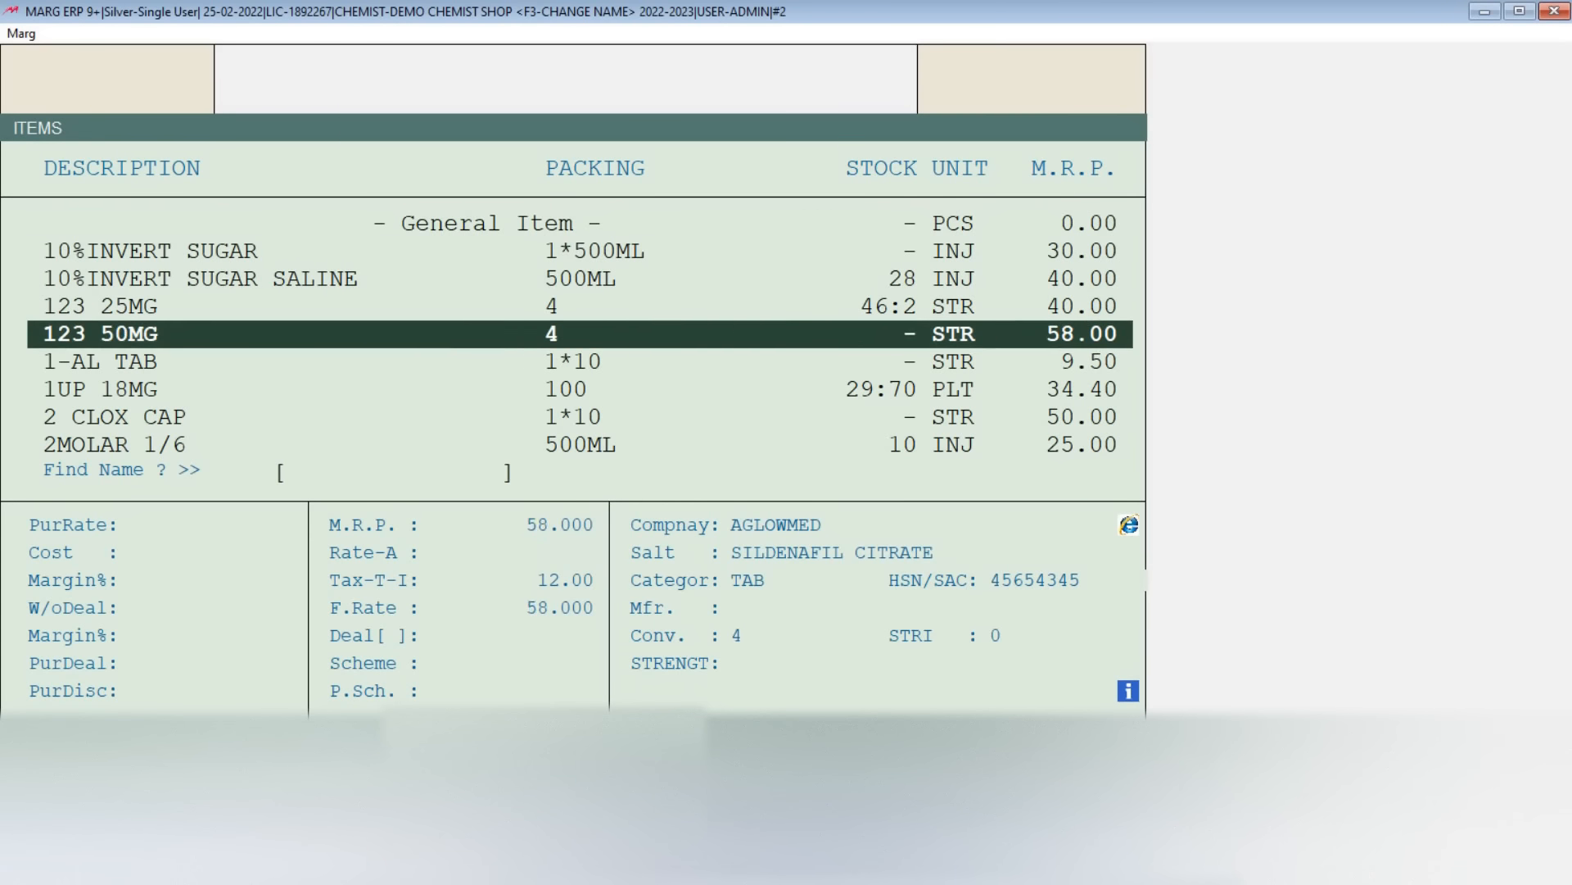
key(Down)
key(Down)
key(Down)
key(Down)
key(Down)
key(Down)
key(Down)
key(Down)
key(Down)
key(Down)
key(Down)
key(Down)
key(Down)
key(Down)
key(Down)
key(Down)
key(Down)
key(Down)
key(Down)
key(Down)
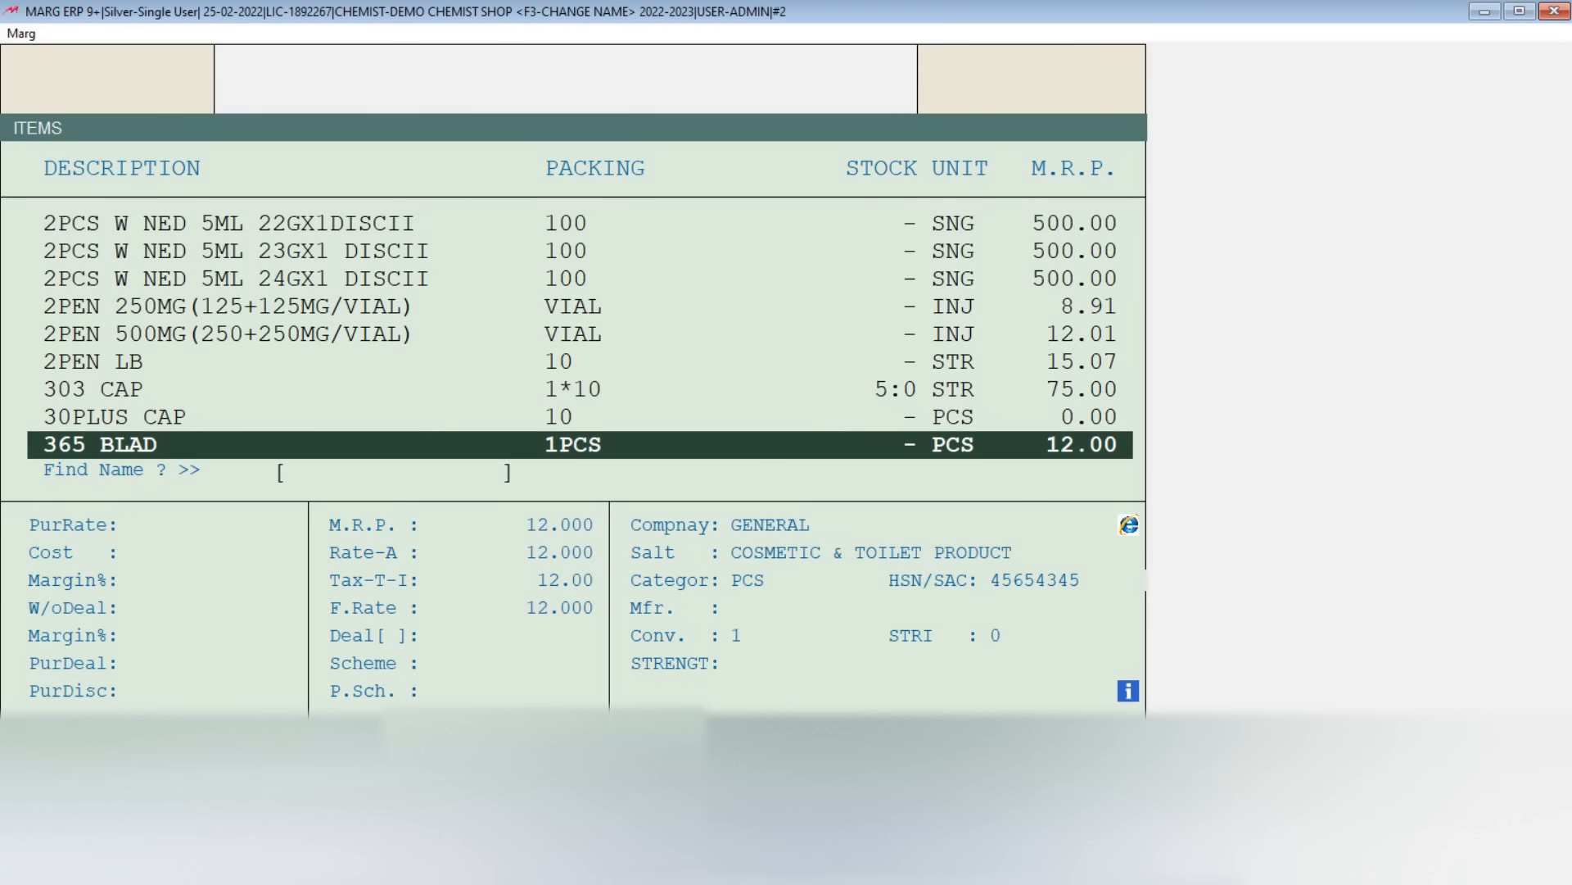
key(Escape)
Step: Browse the ledger accounts in the 2022-2023 year to check the carried-over balances, including Apollo Medisales, and close the list
click(1056, 92)
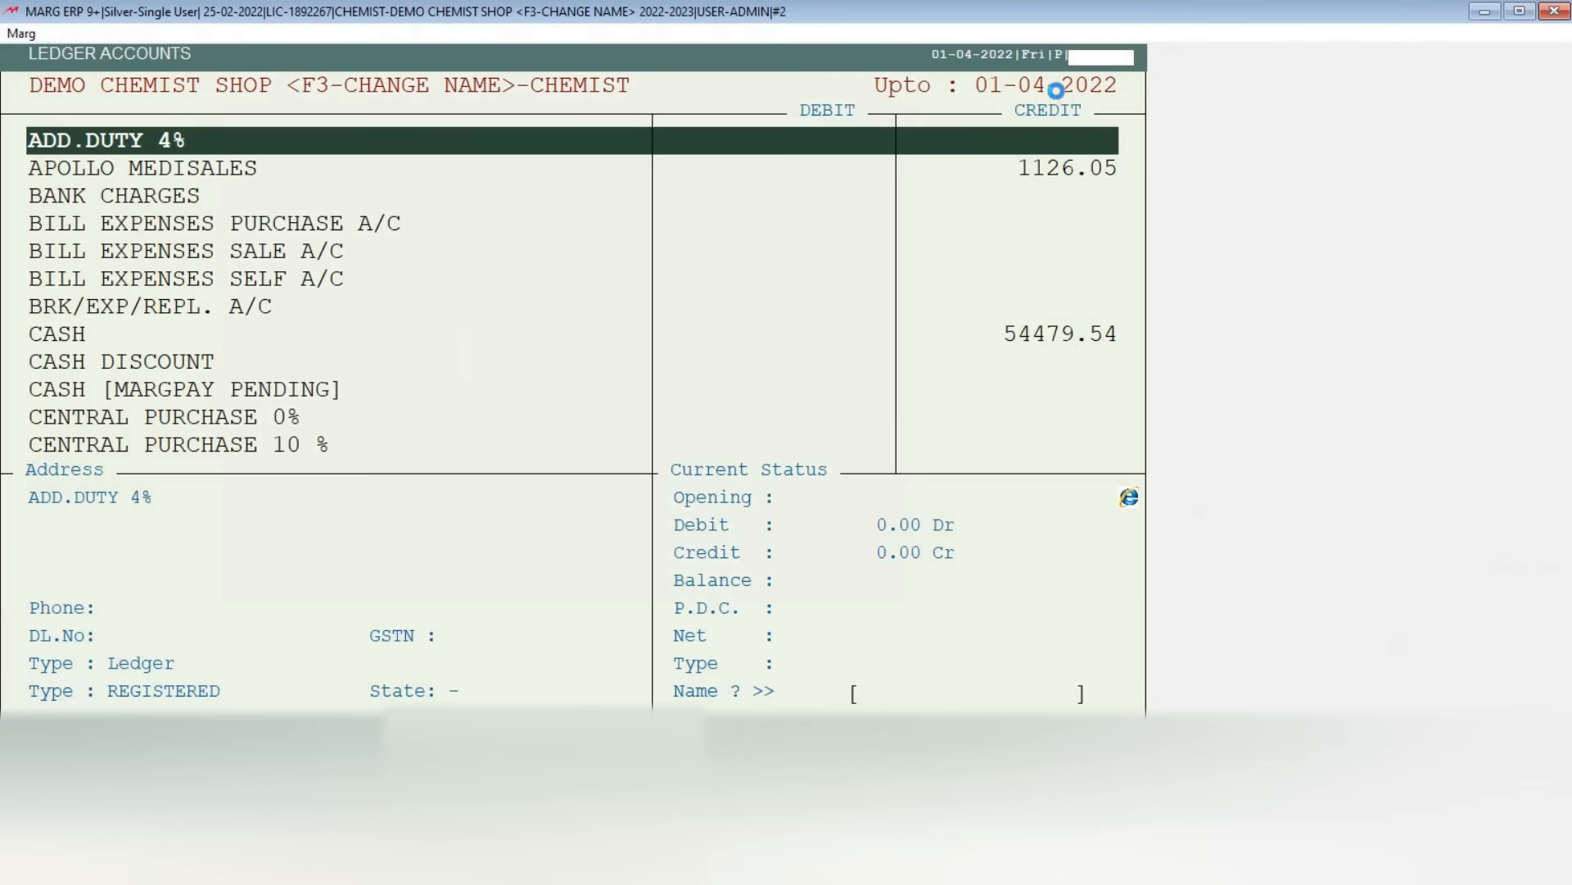
key(Down)
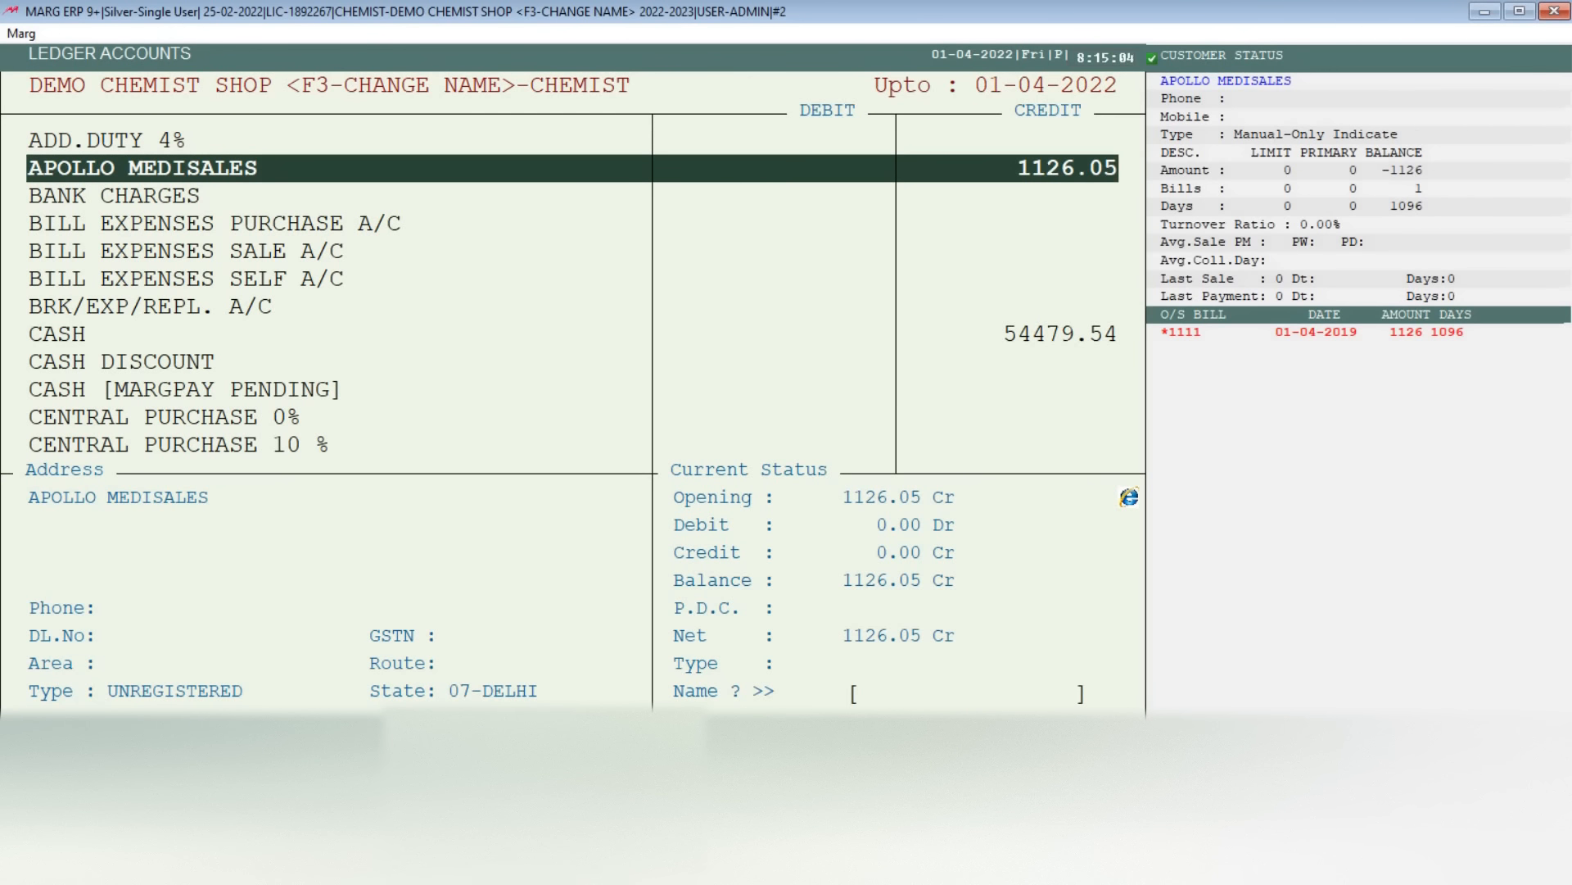
key(Down)
key(Down)
key(Up)
key(Up)
key(Down)
key(Down)
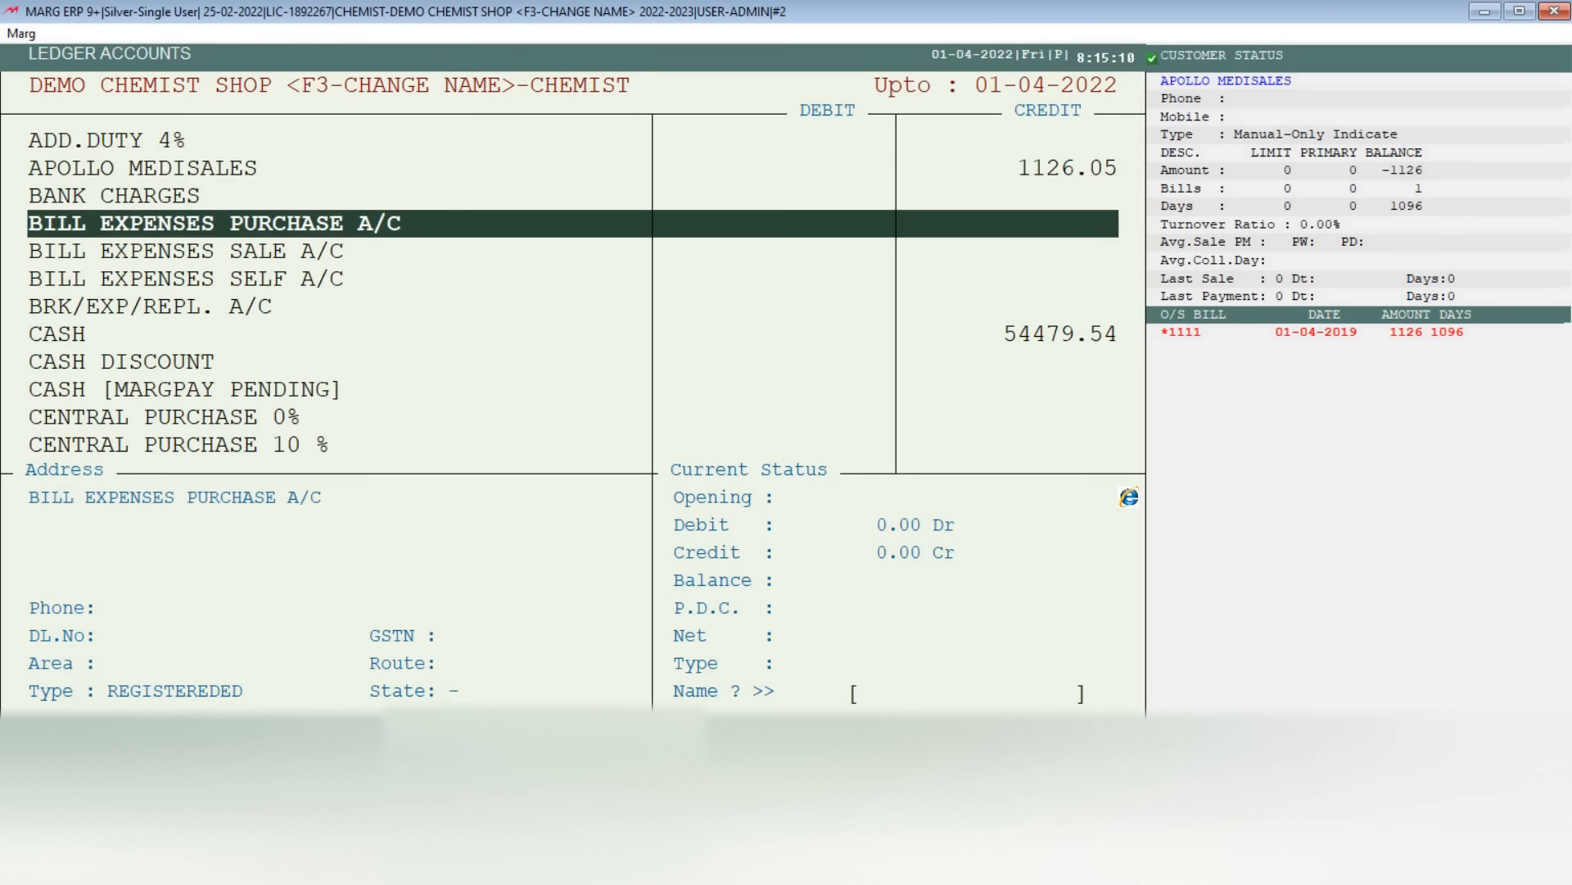
key(Escape)
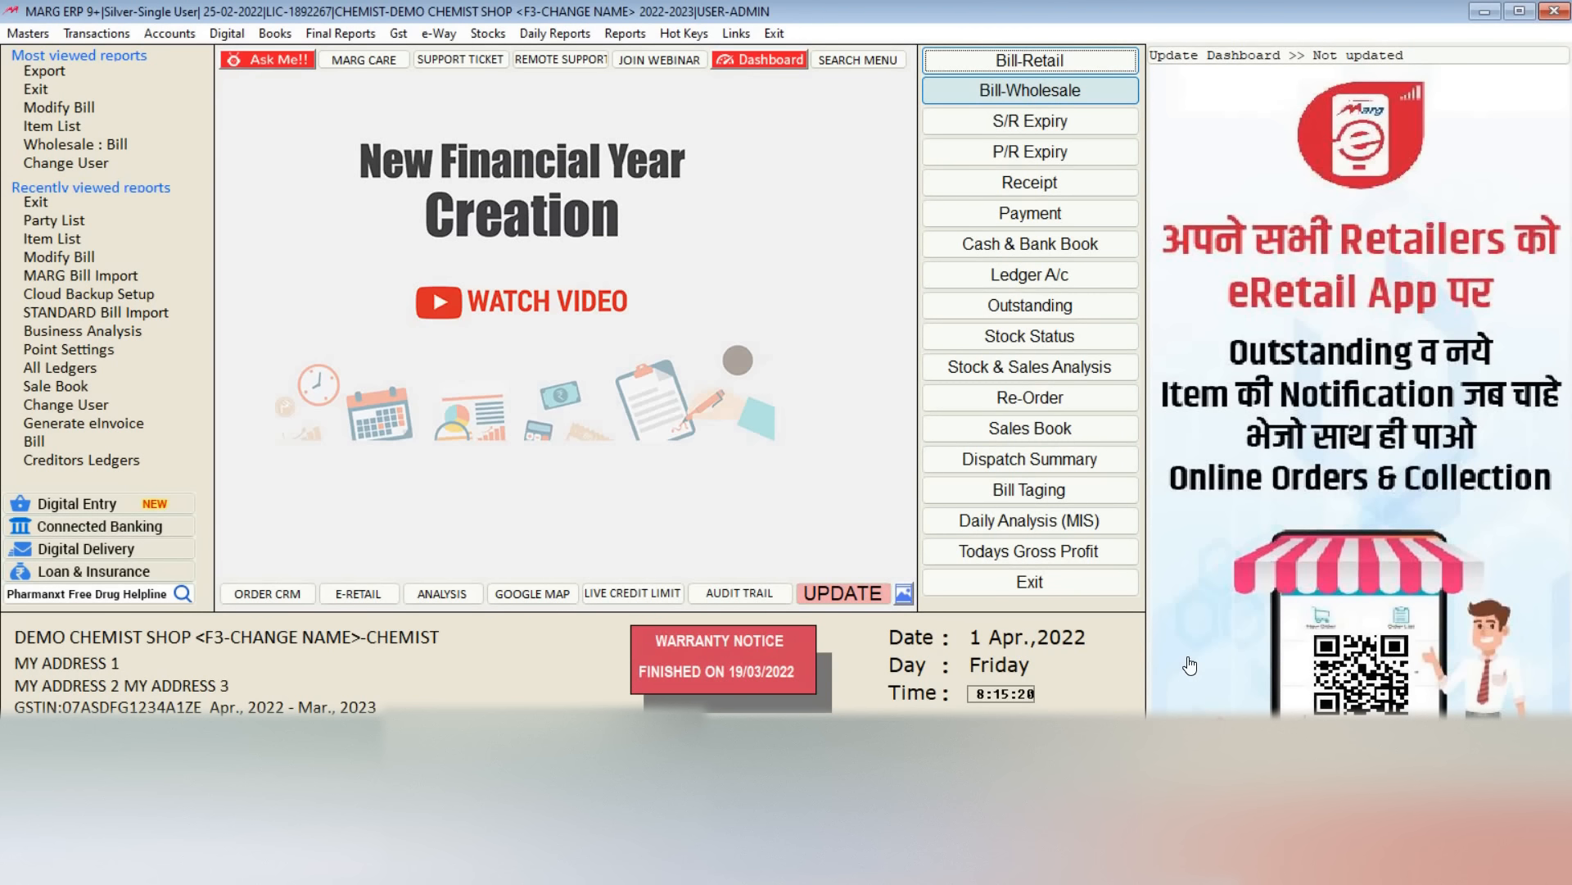
Step: Exit the 2022-2023 year and open the demo chemist company's 2021 - 2022 financial year through Marg Gateway
click(1041, 584)
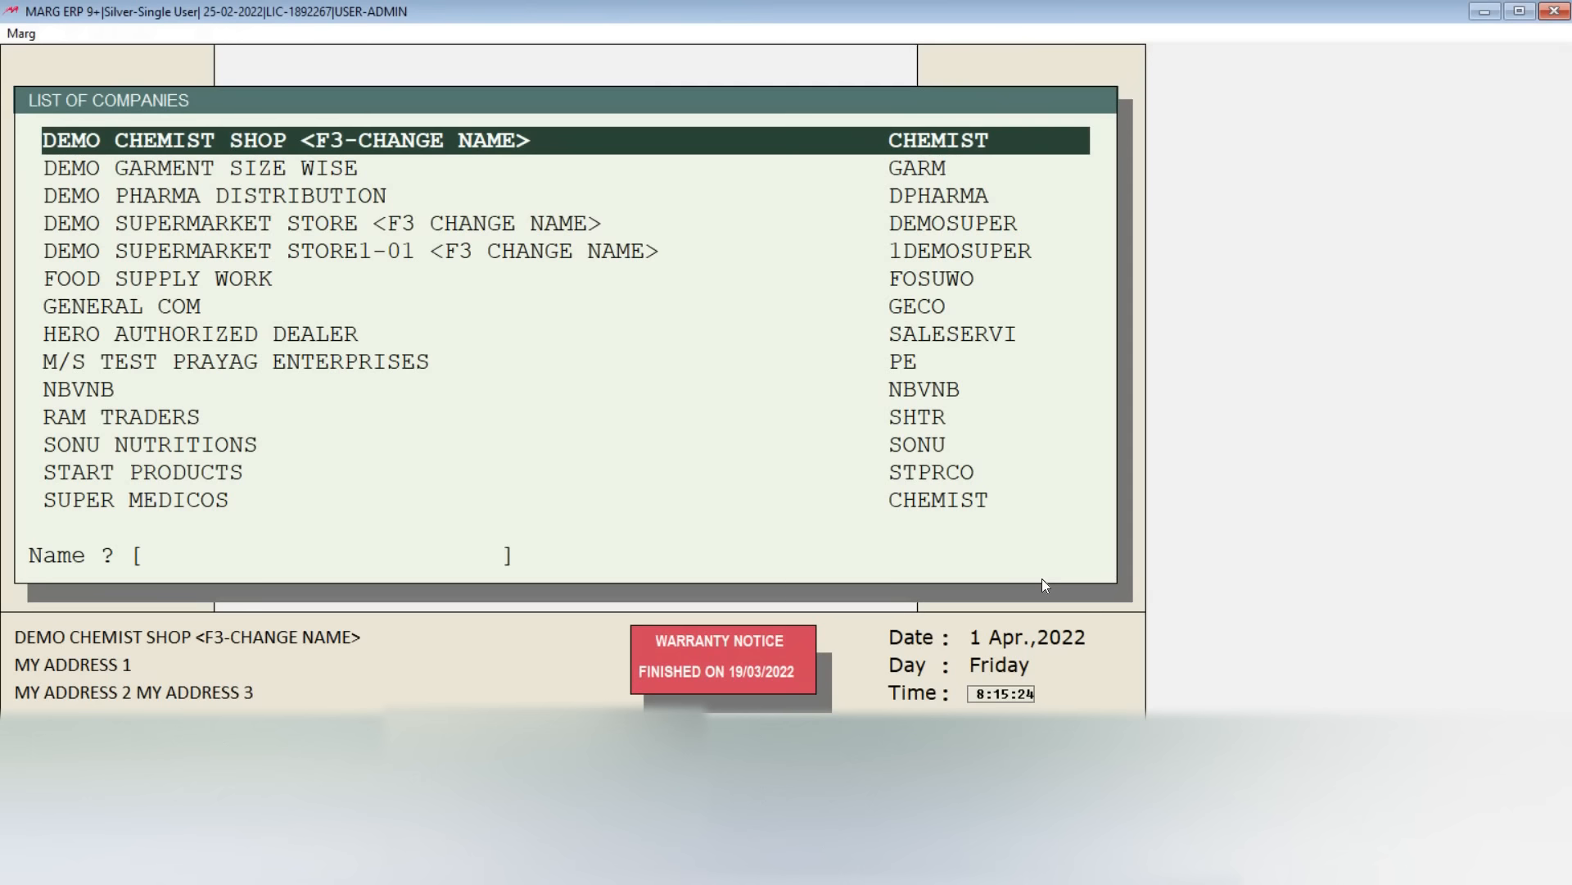
key(Return)
key(Return)
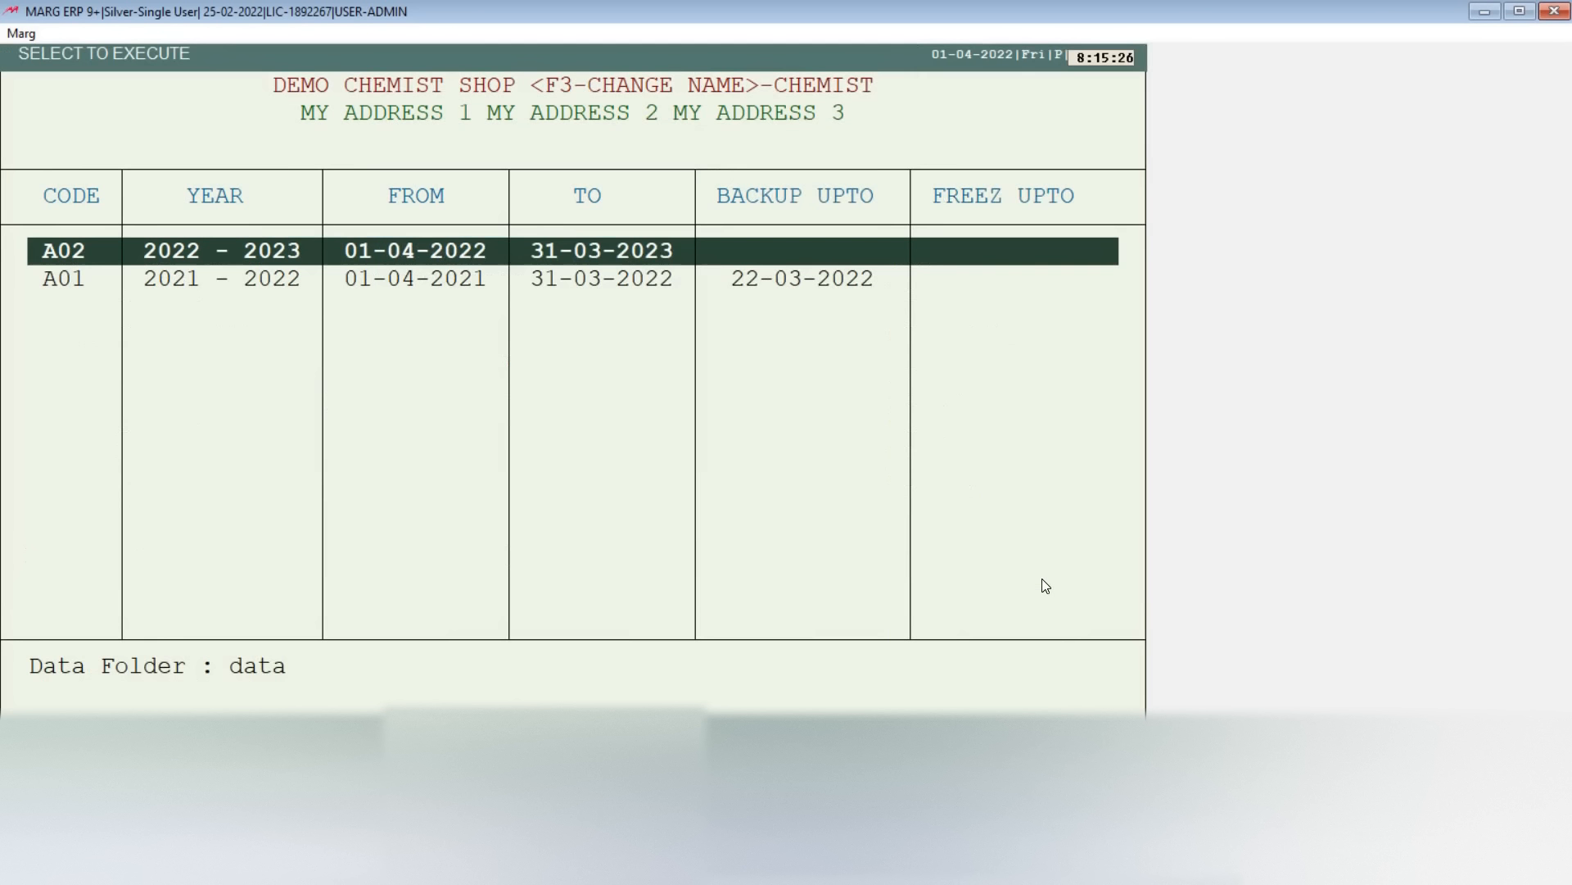
key(Down)
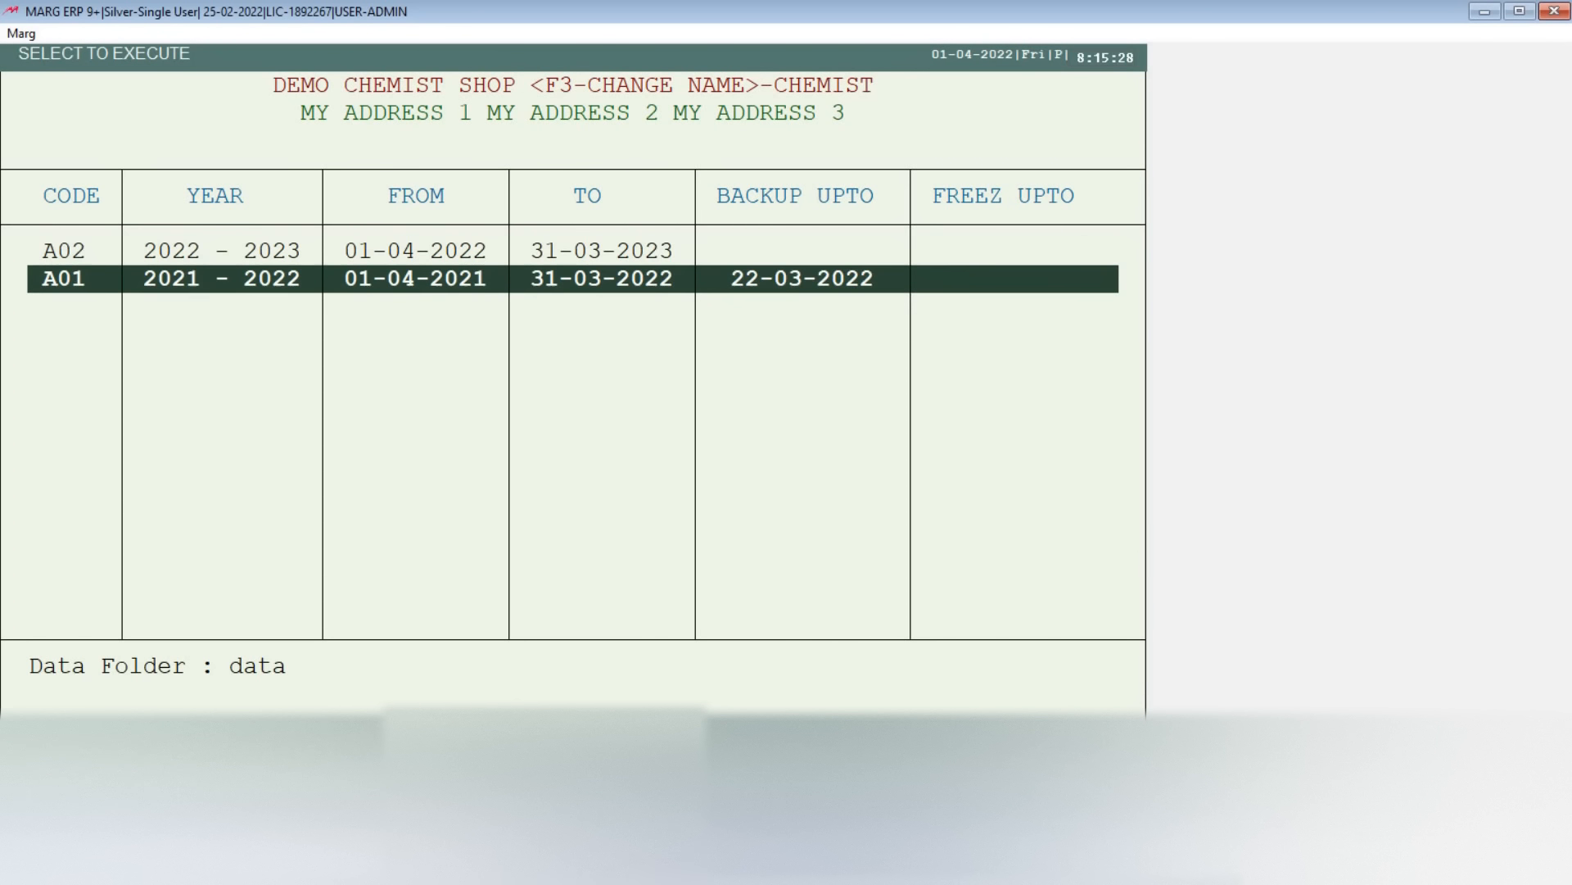
key(Return)
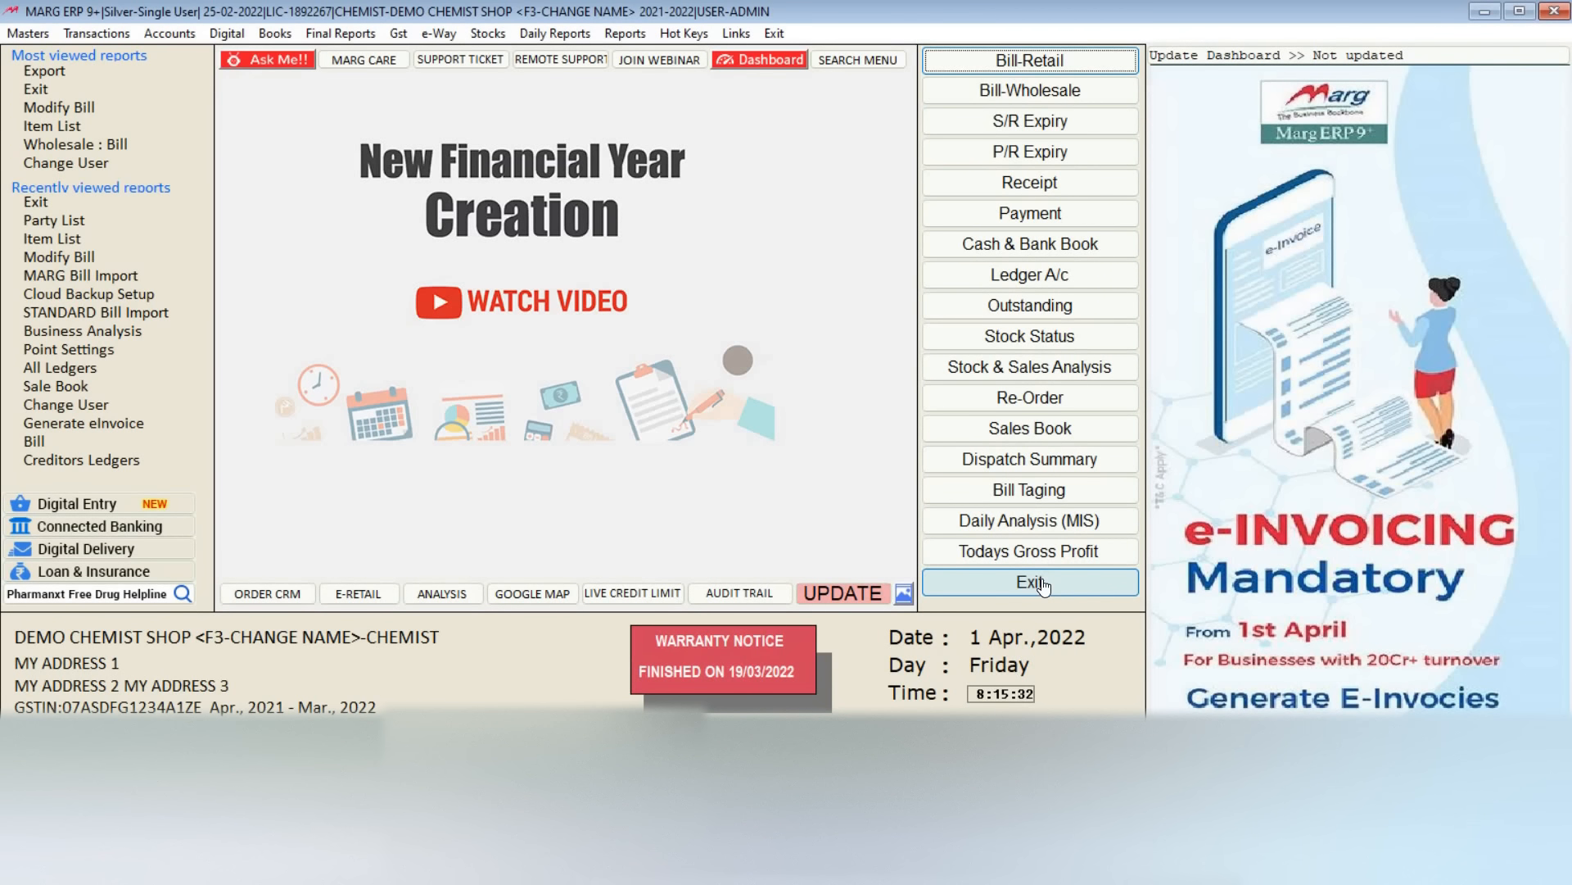
Step: Confirm the last financial year alert with SURE and list sale bills for editing, keeping All Time, All Ledger and bill type All
text(SURE)
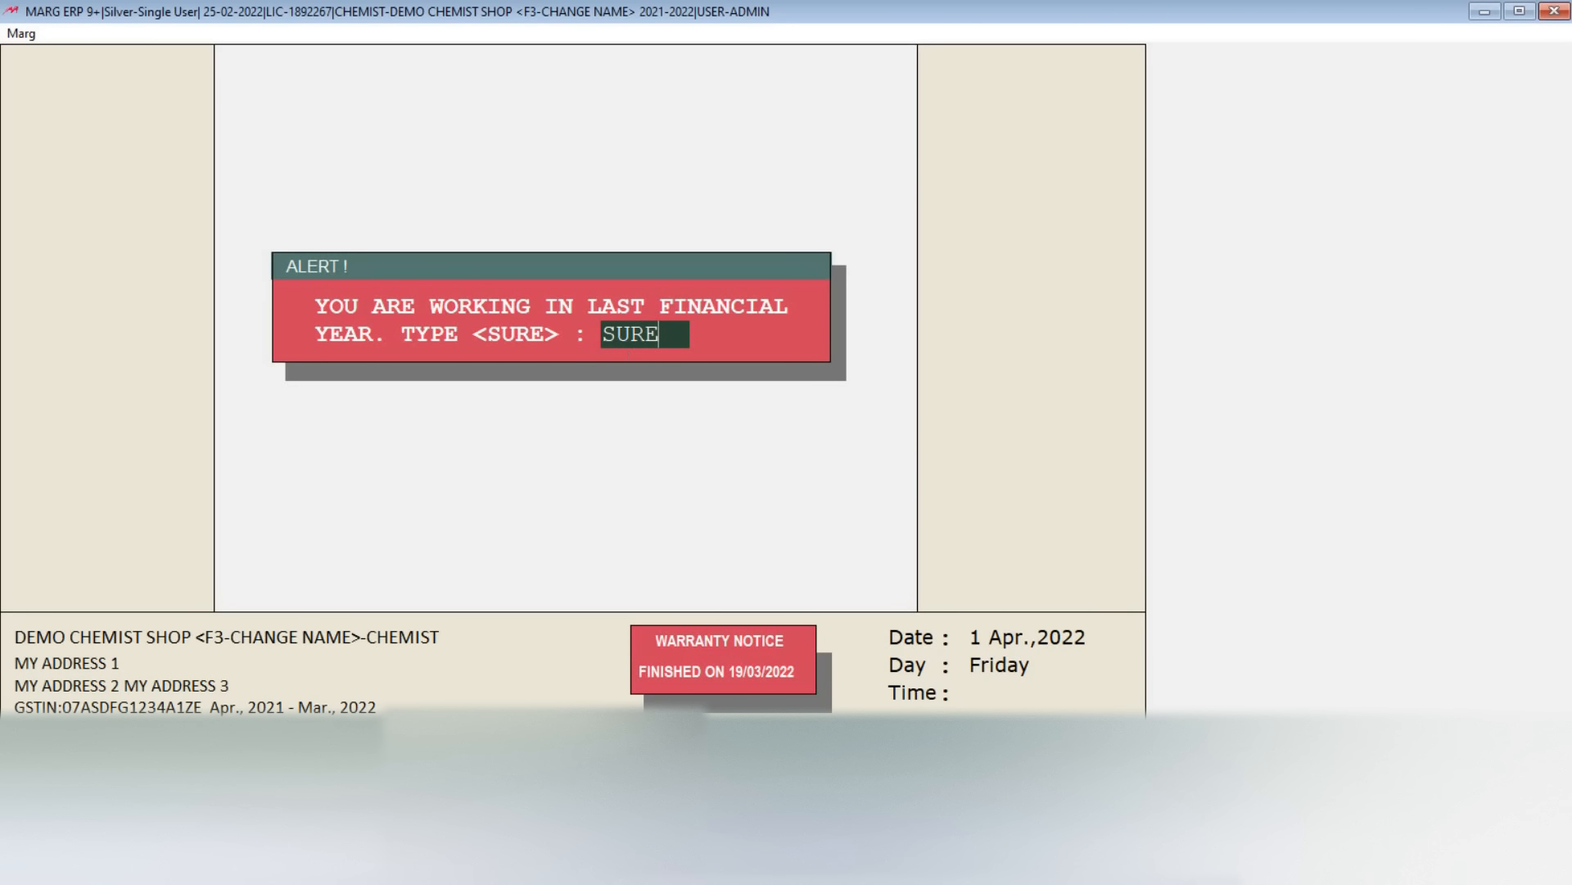
key(Return)
key(Return)
key(Up)
key(Return)
key(Return)
key(Return)
key(Return)
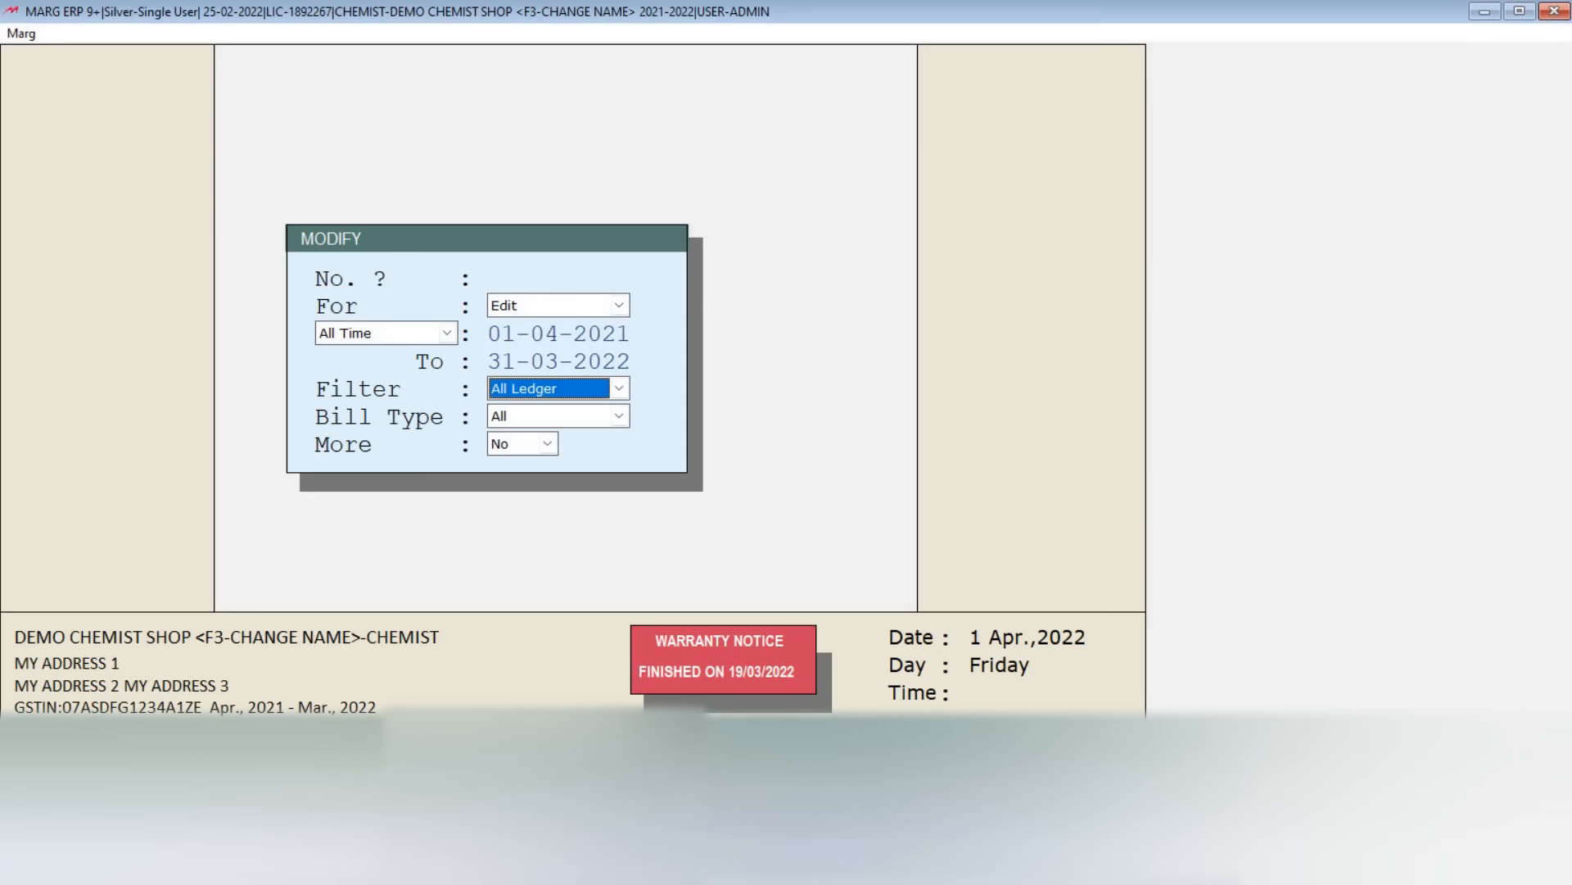
key(Home)
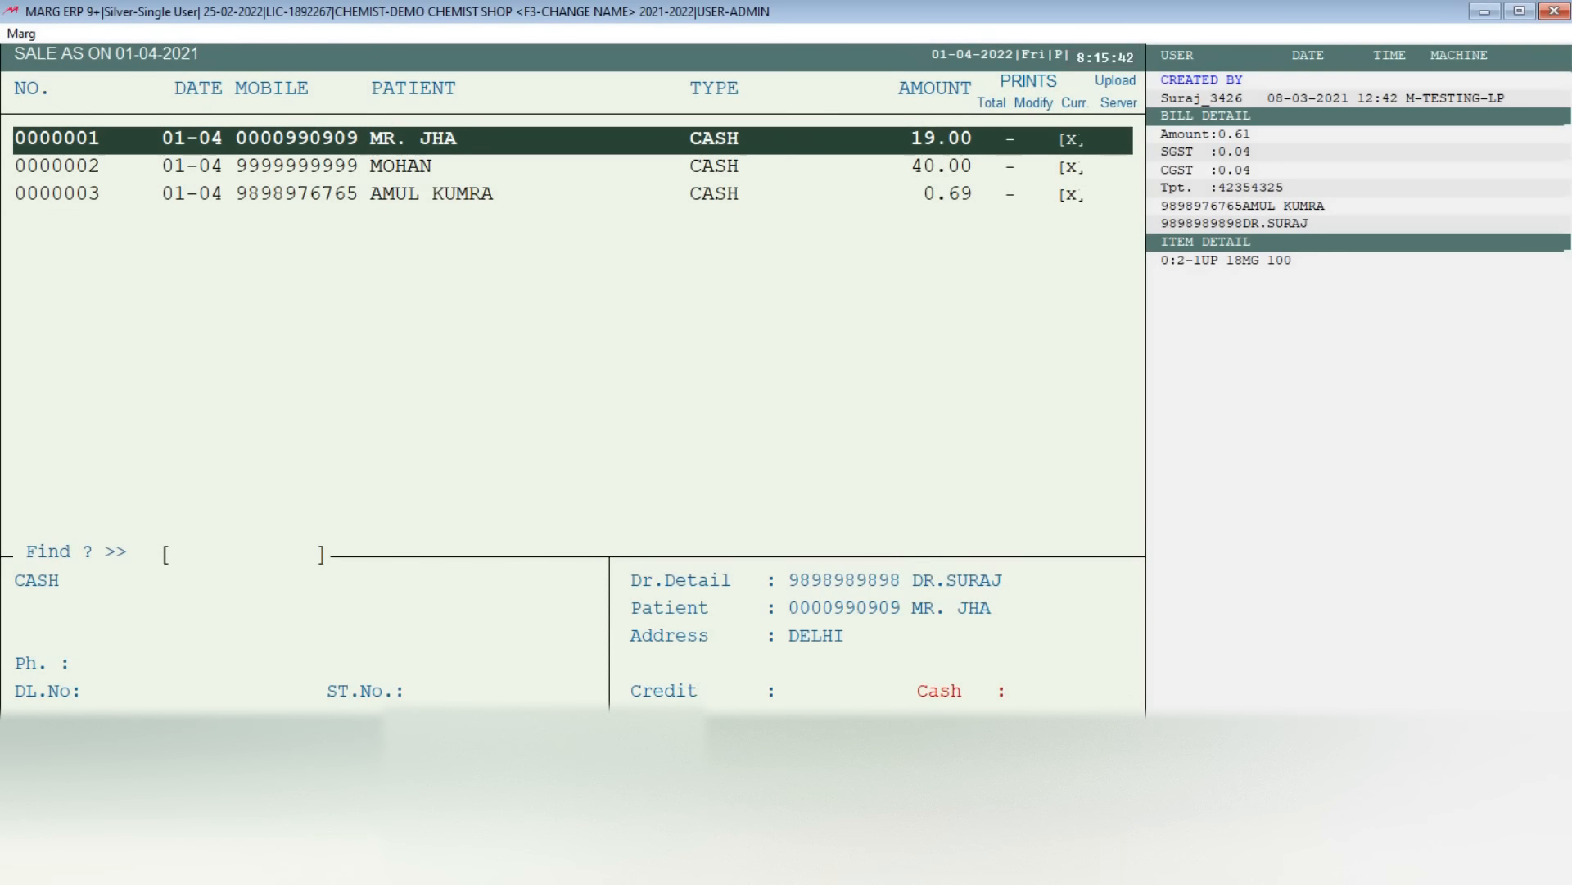
Step: Open the second sale bill in the list to view its details and close it without changes
key(Down)
key(Down)
key(Up)
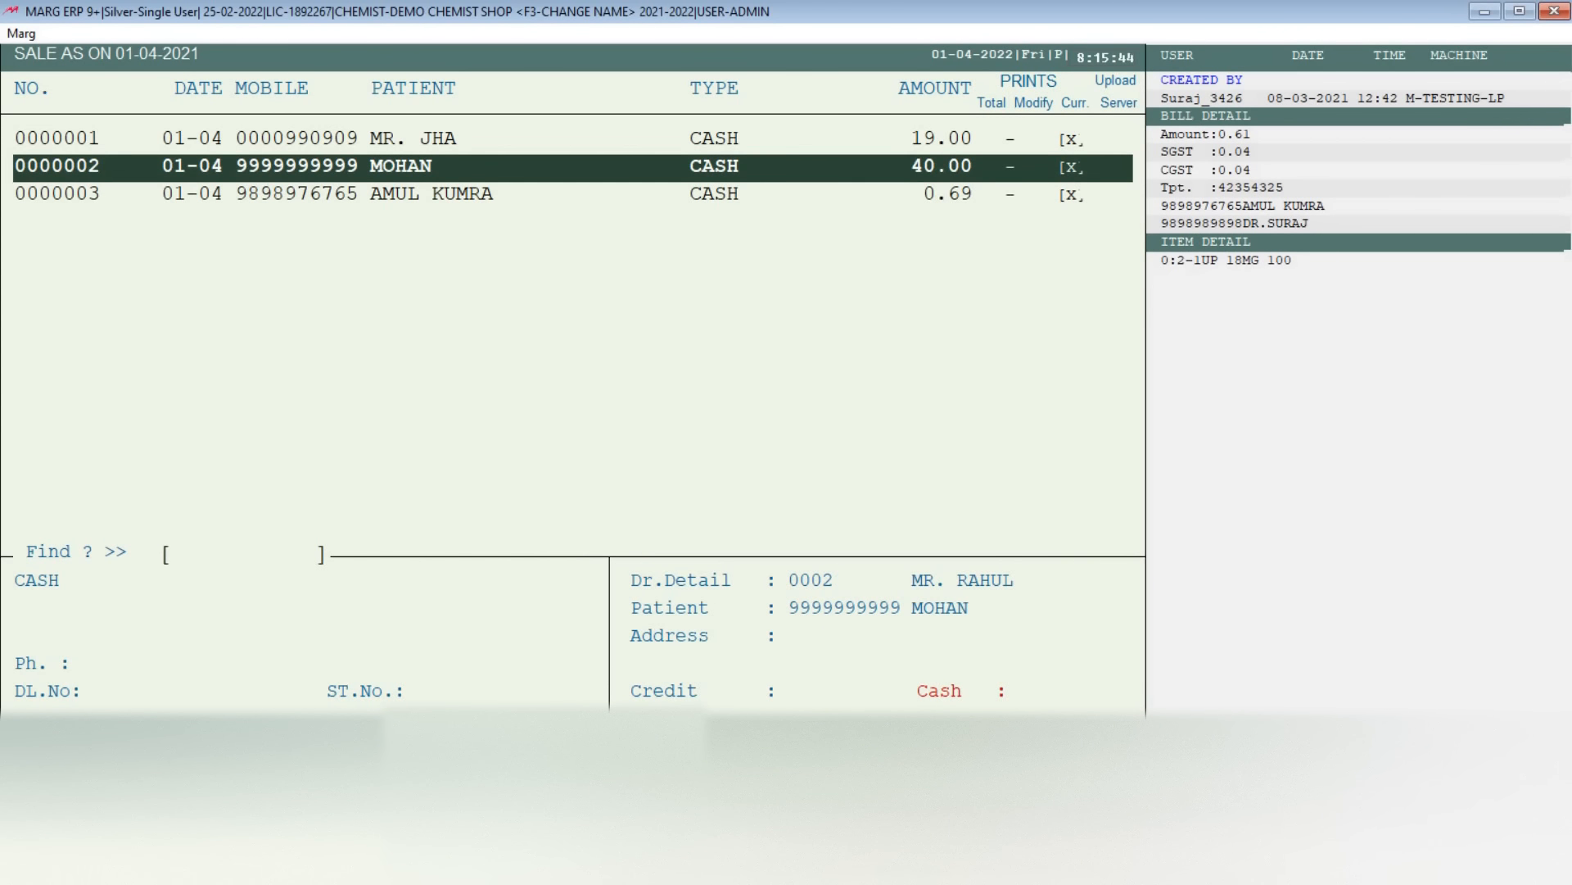
key(Return)
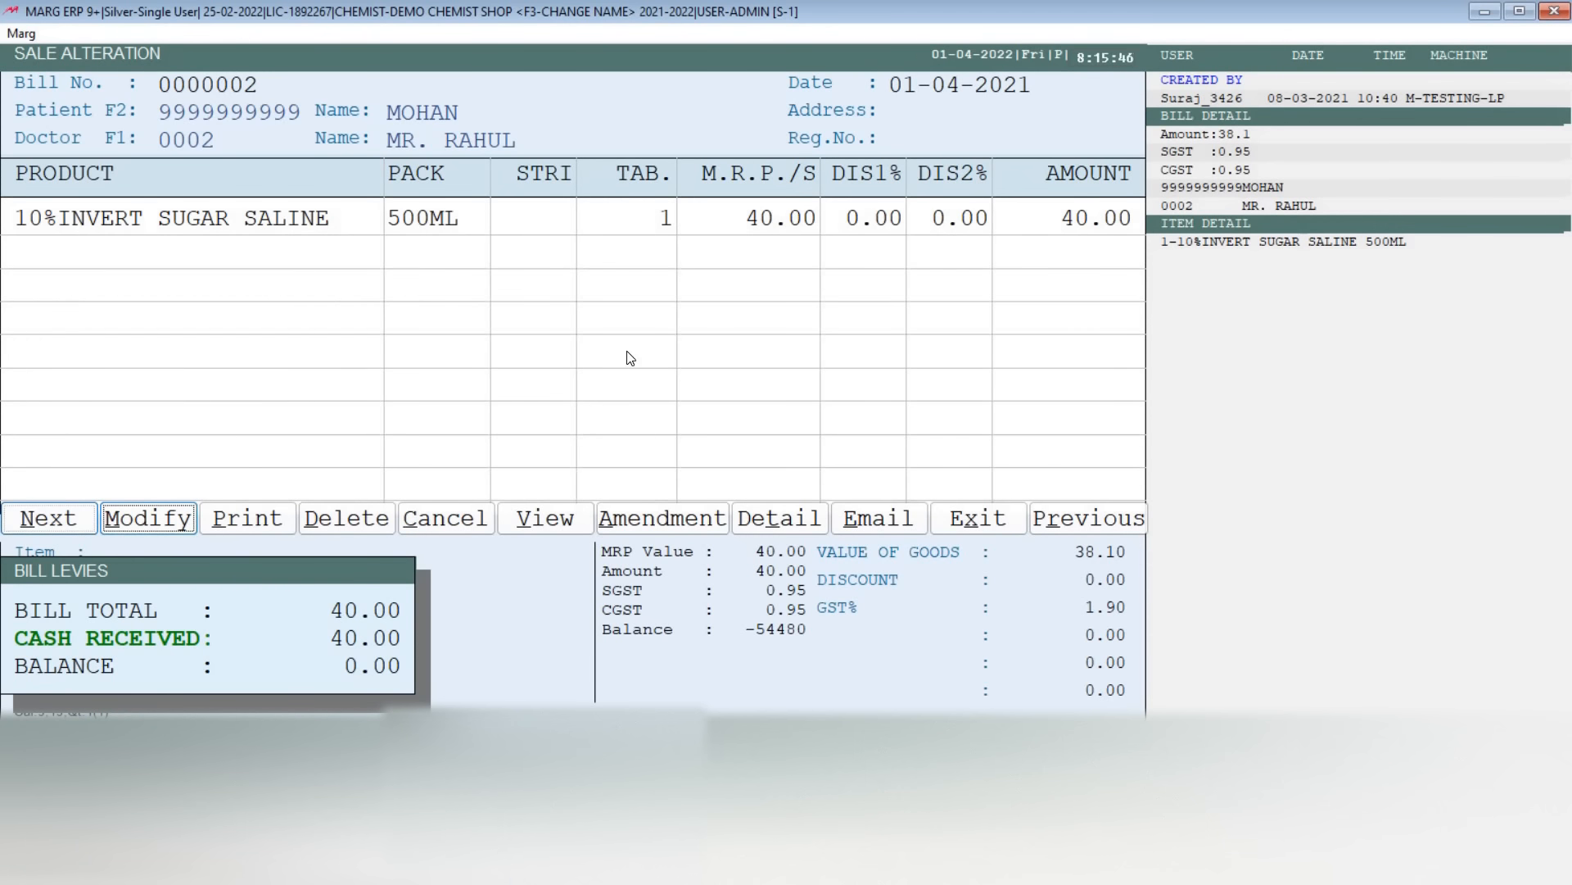
key(Escape)
Step: Exit to the company list and reopen the demo chemist company's 2021 - 2022 financial year
key(Escape)
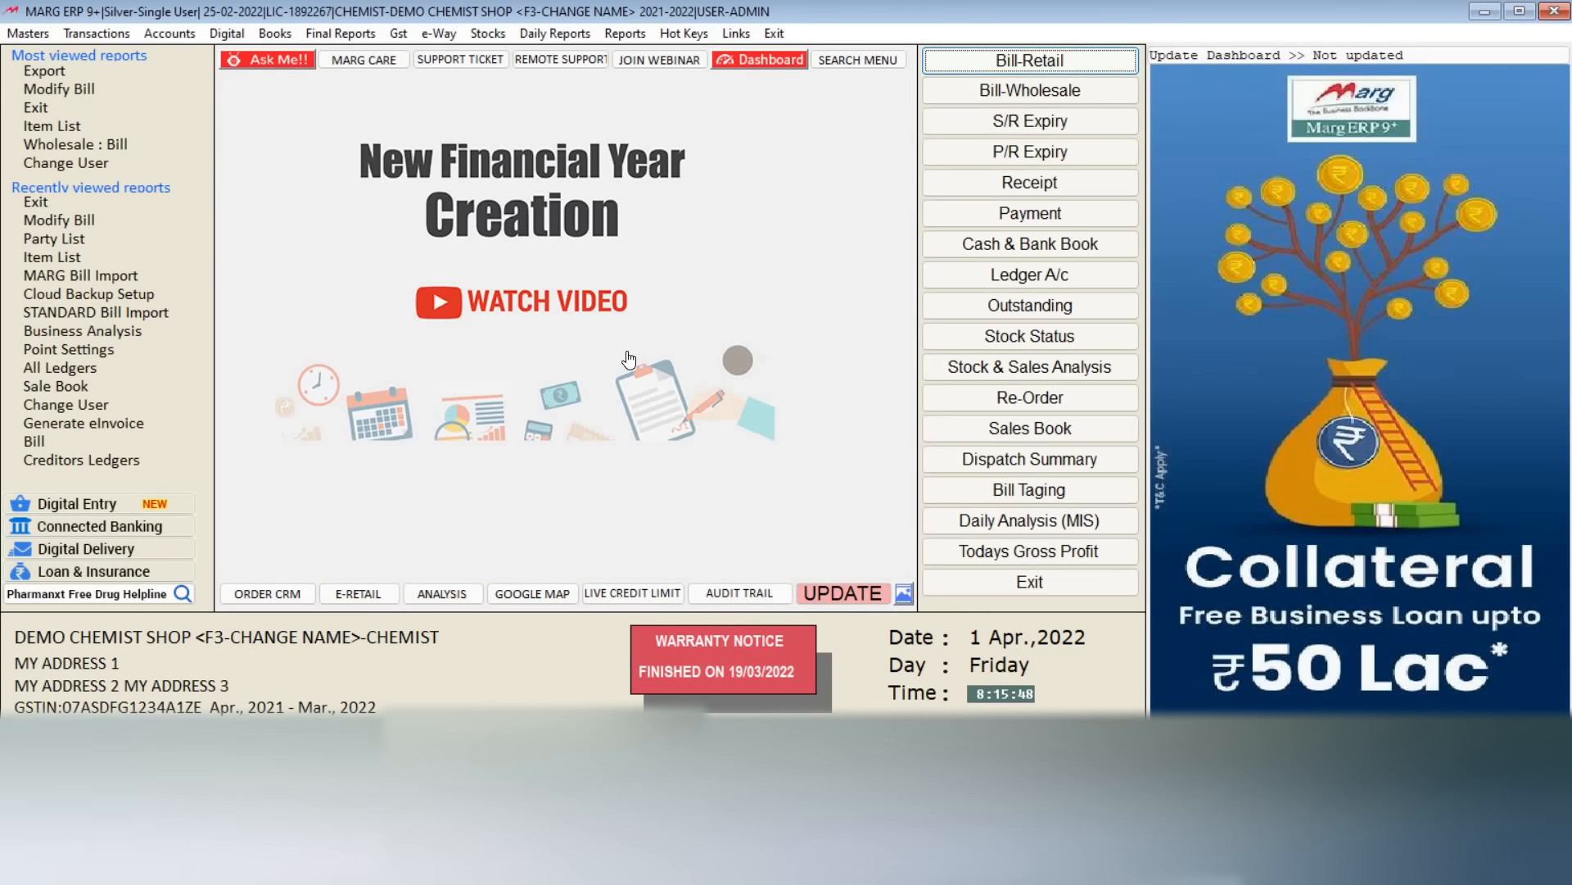
key(Escape)
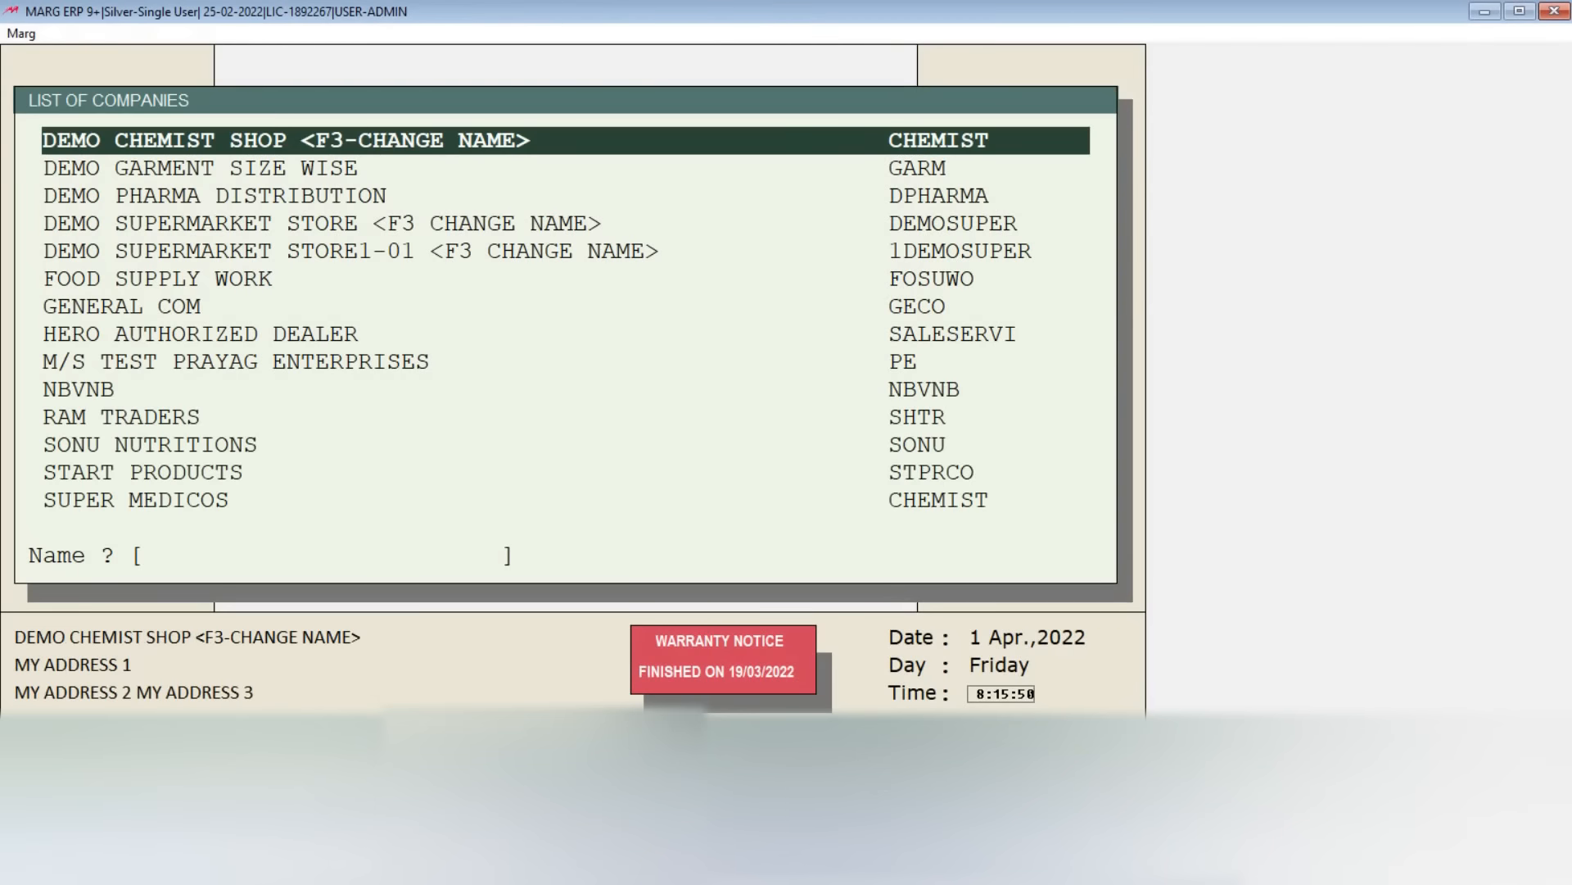
key(Return)
key(Up)
key(Down)
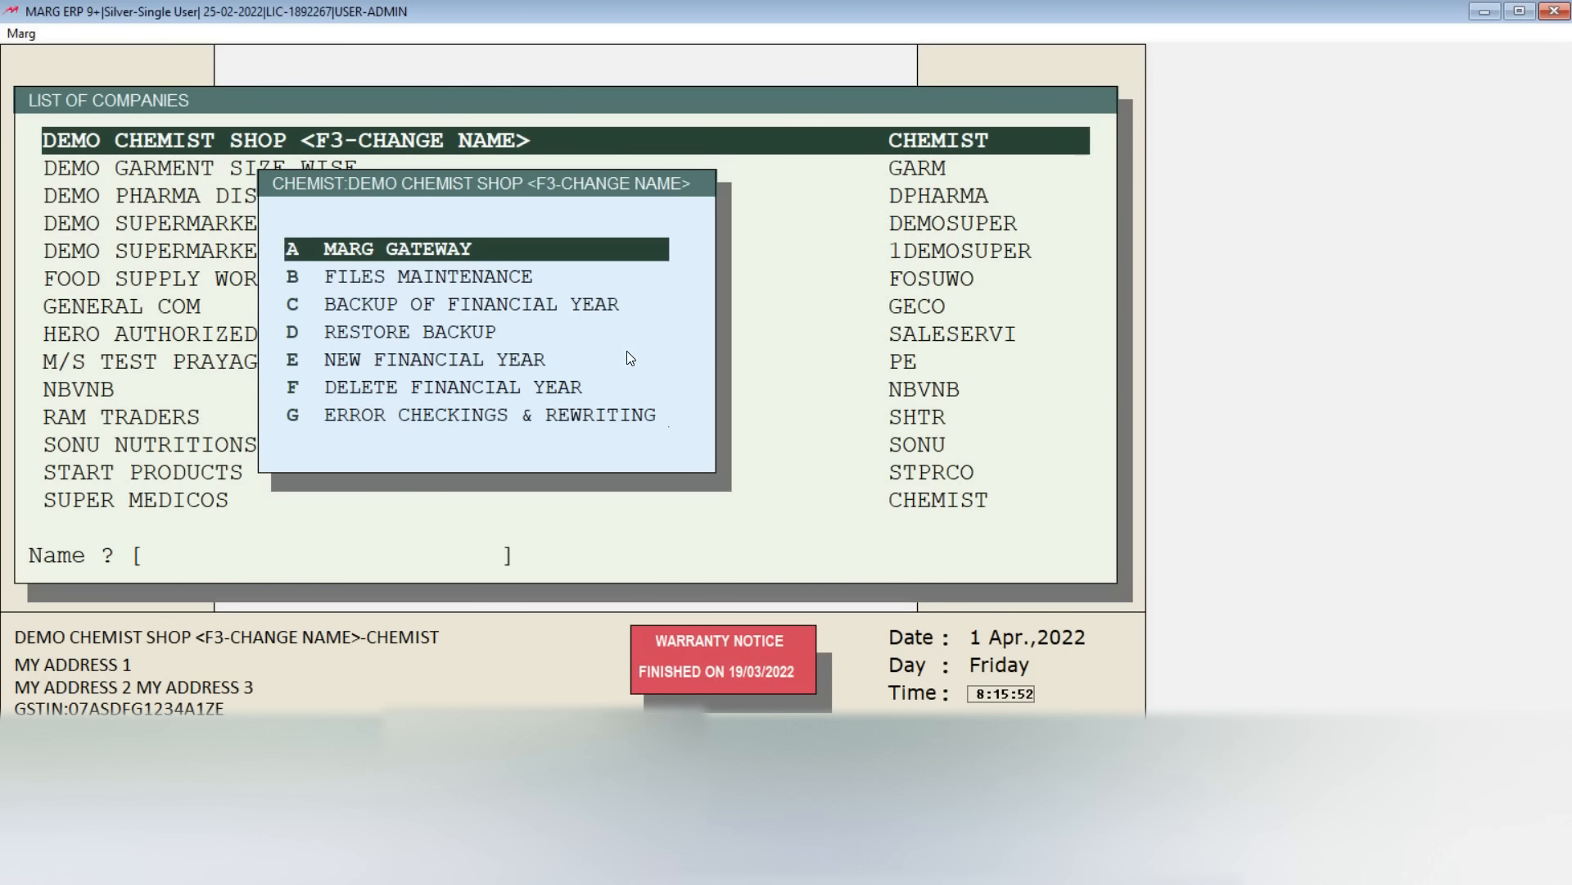
key(Return)
key(Down)
key(Return)
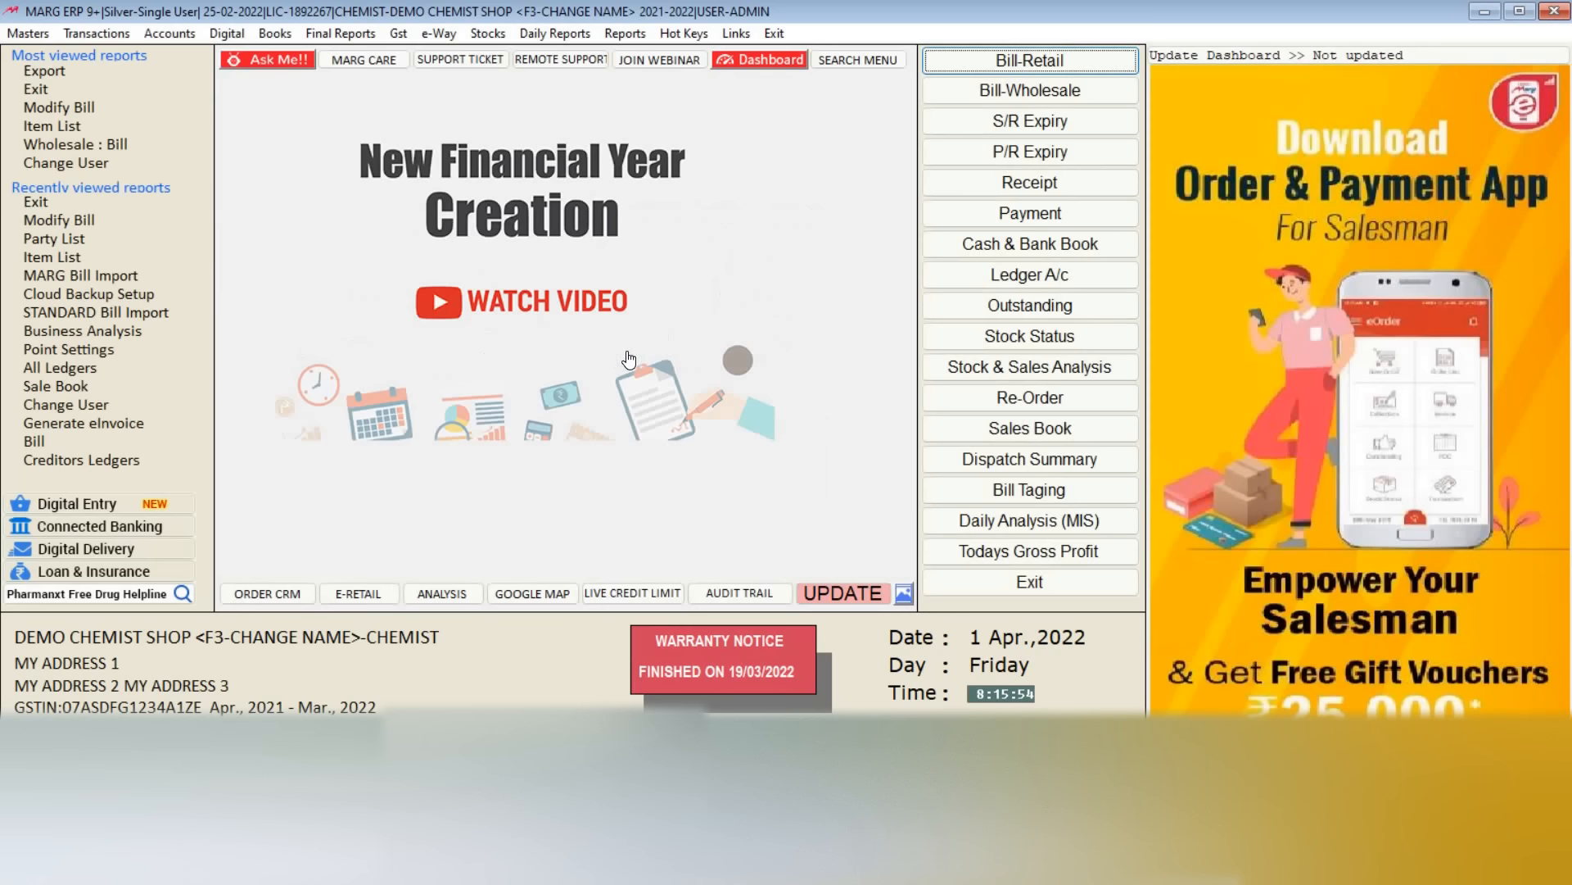
Step: Leave the 2021 - 2022 year and open the 2022 - 2023 financial year through Marg Gateway
key(Escape)
key(Return)
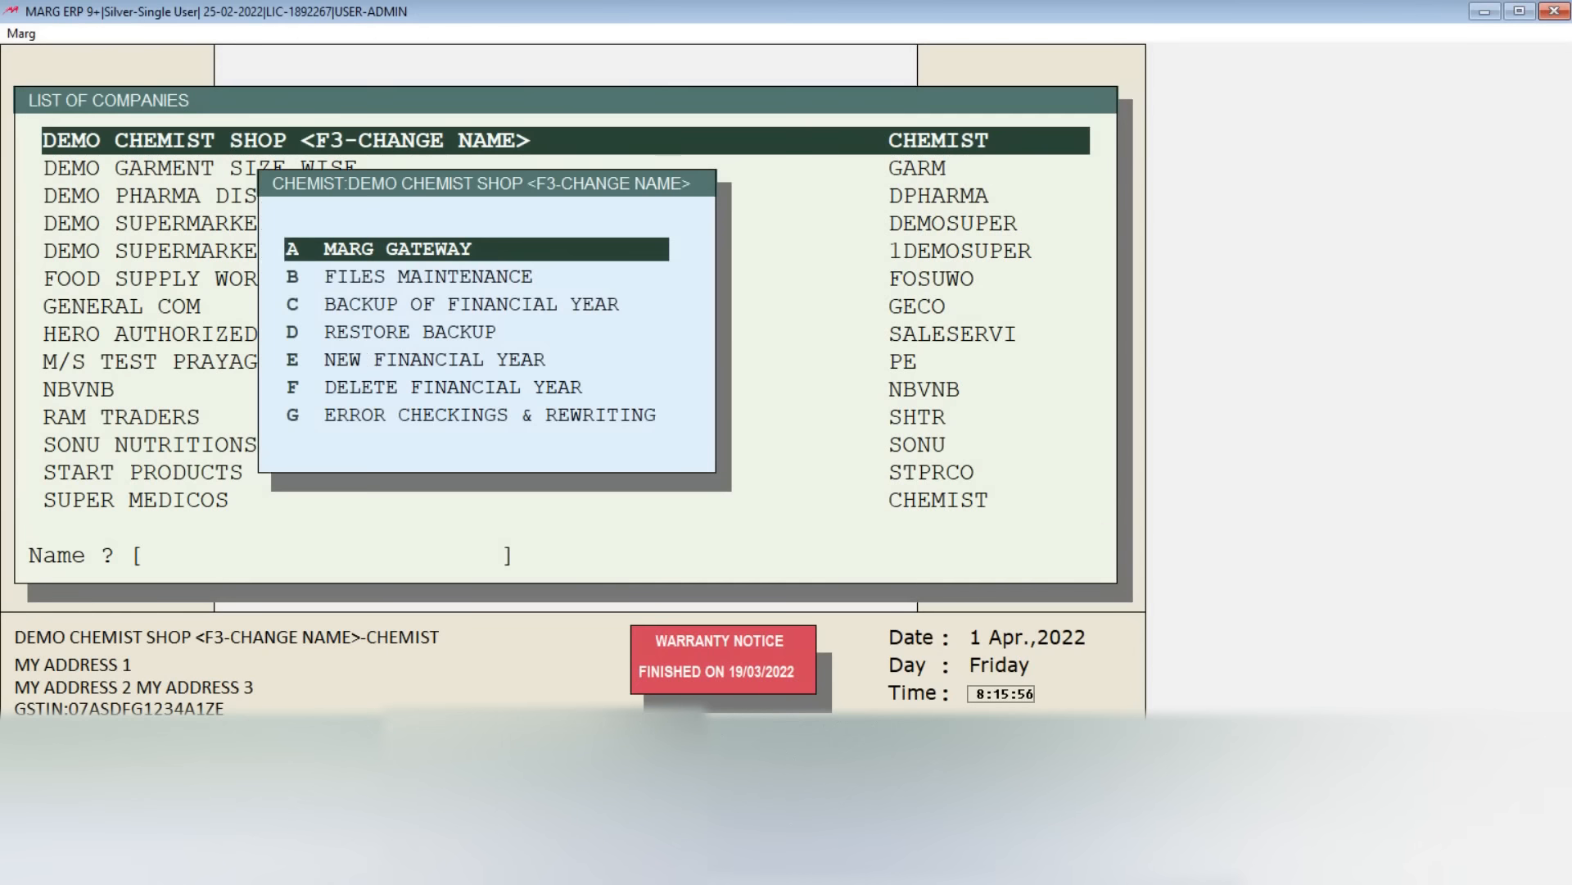
key(Return)
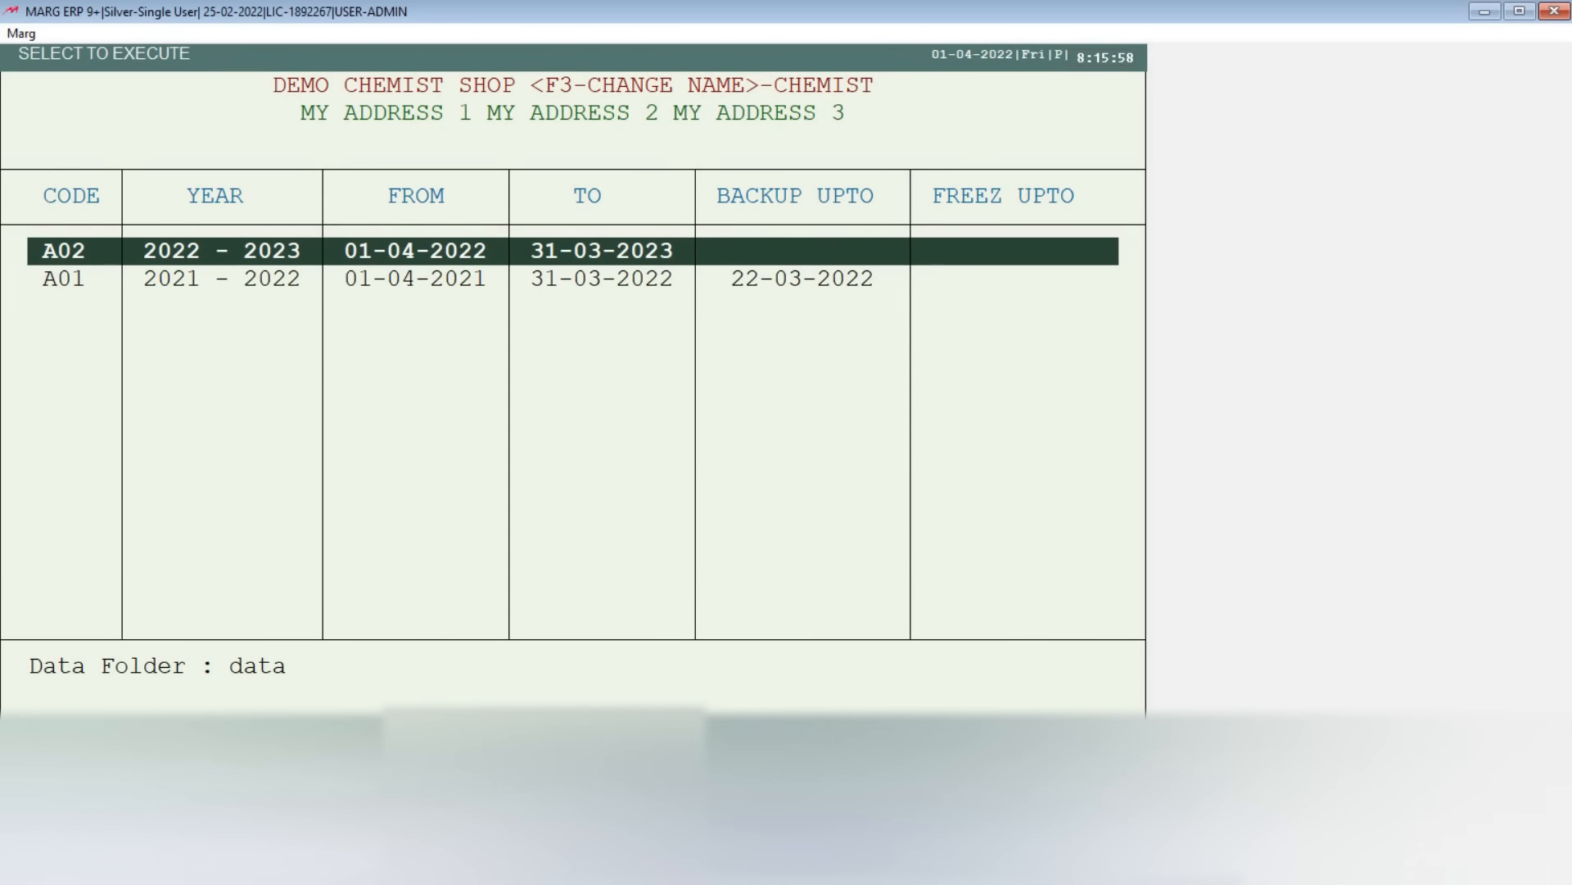
key(Return)
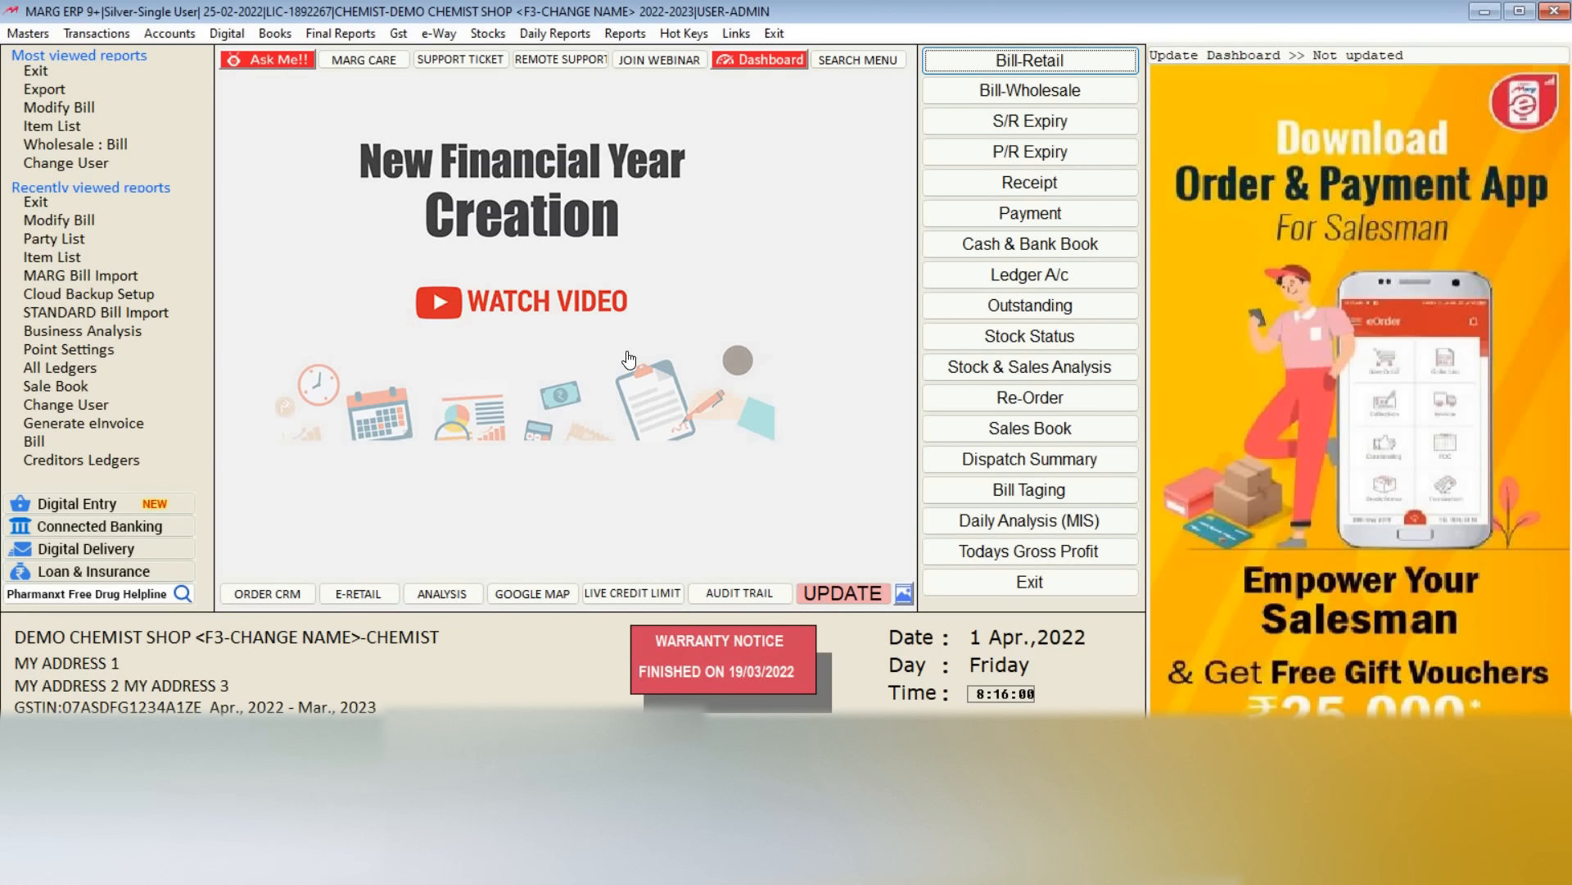